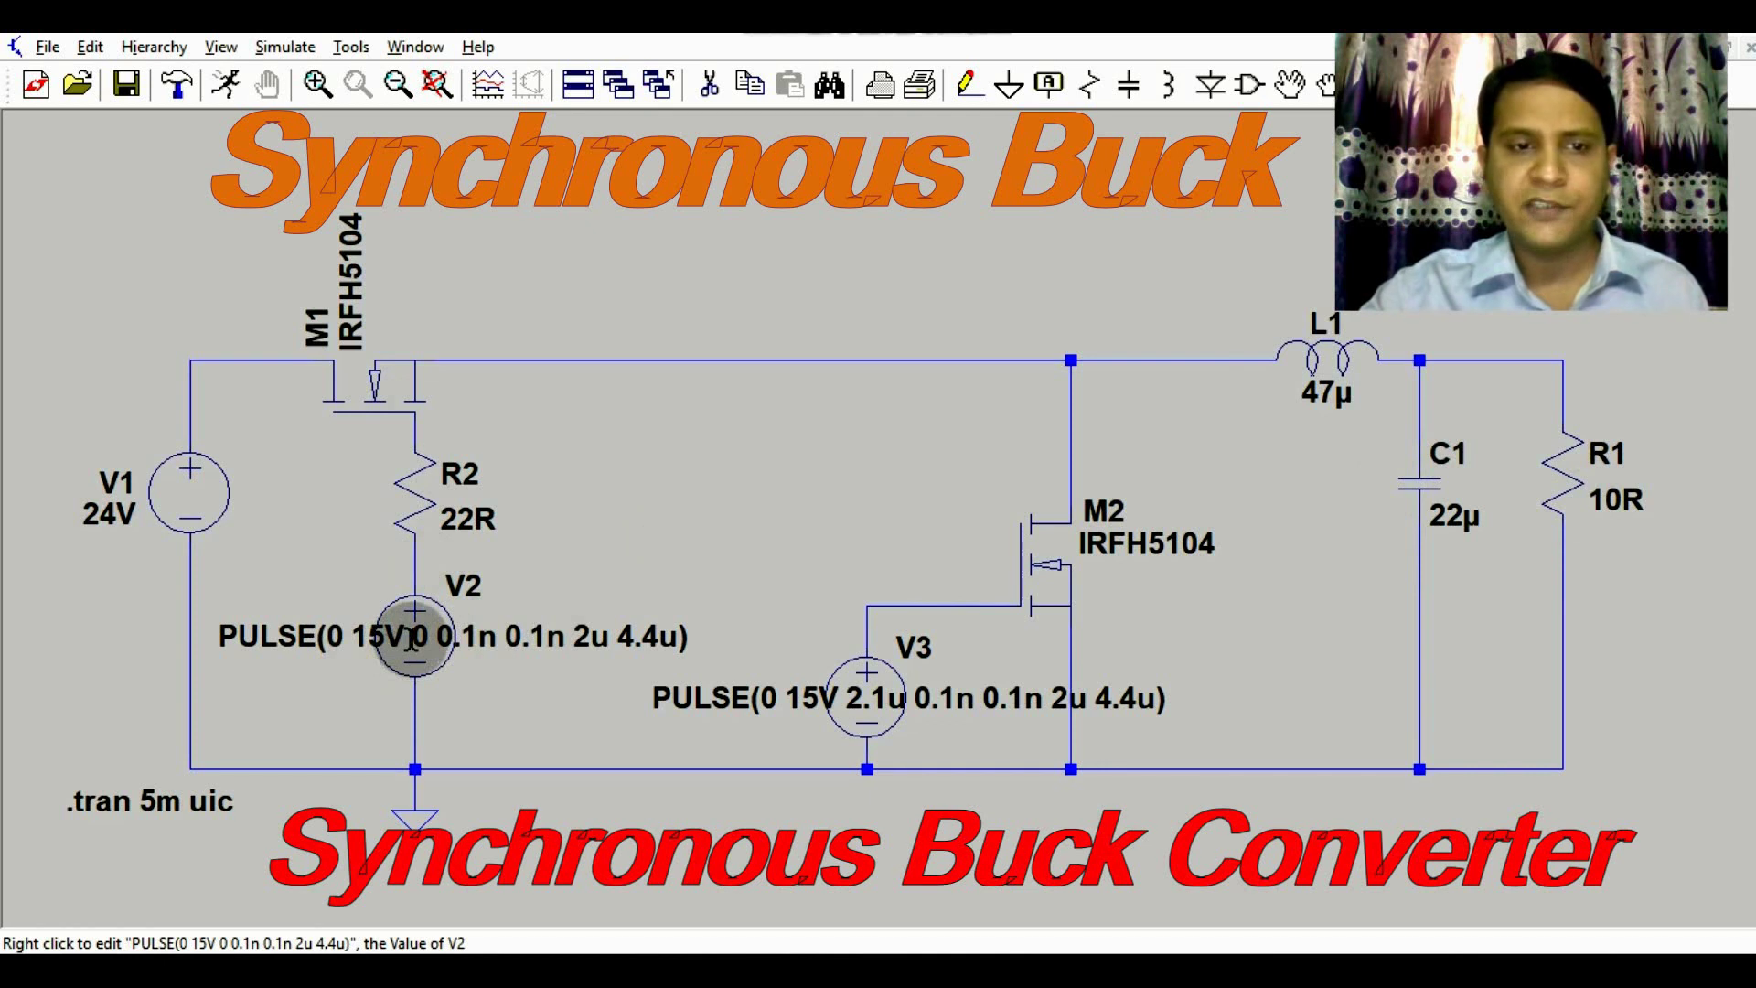
- Examine the pulse source V2's parameters, including its 2u on-time, and leave them as they are
right_click(413, 639)
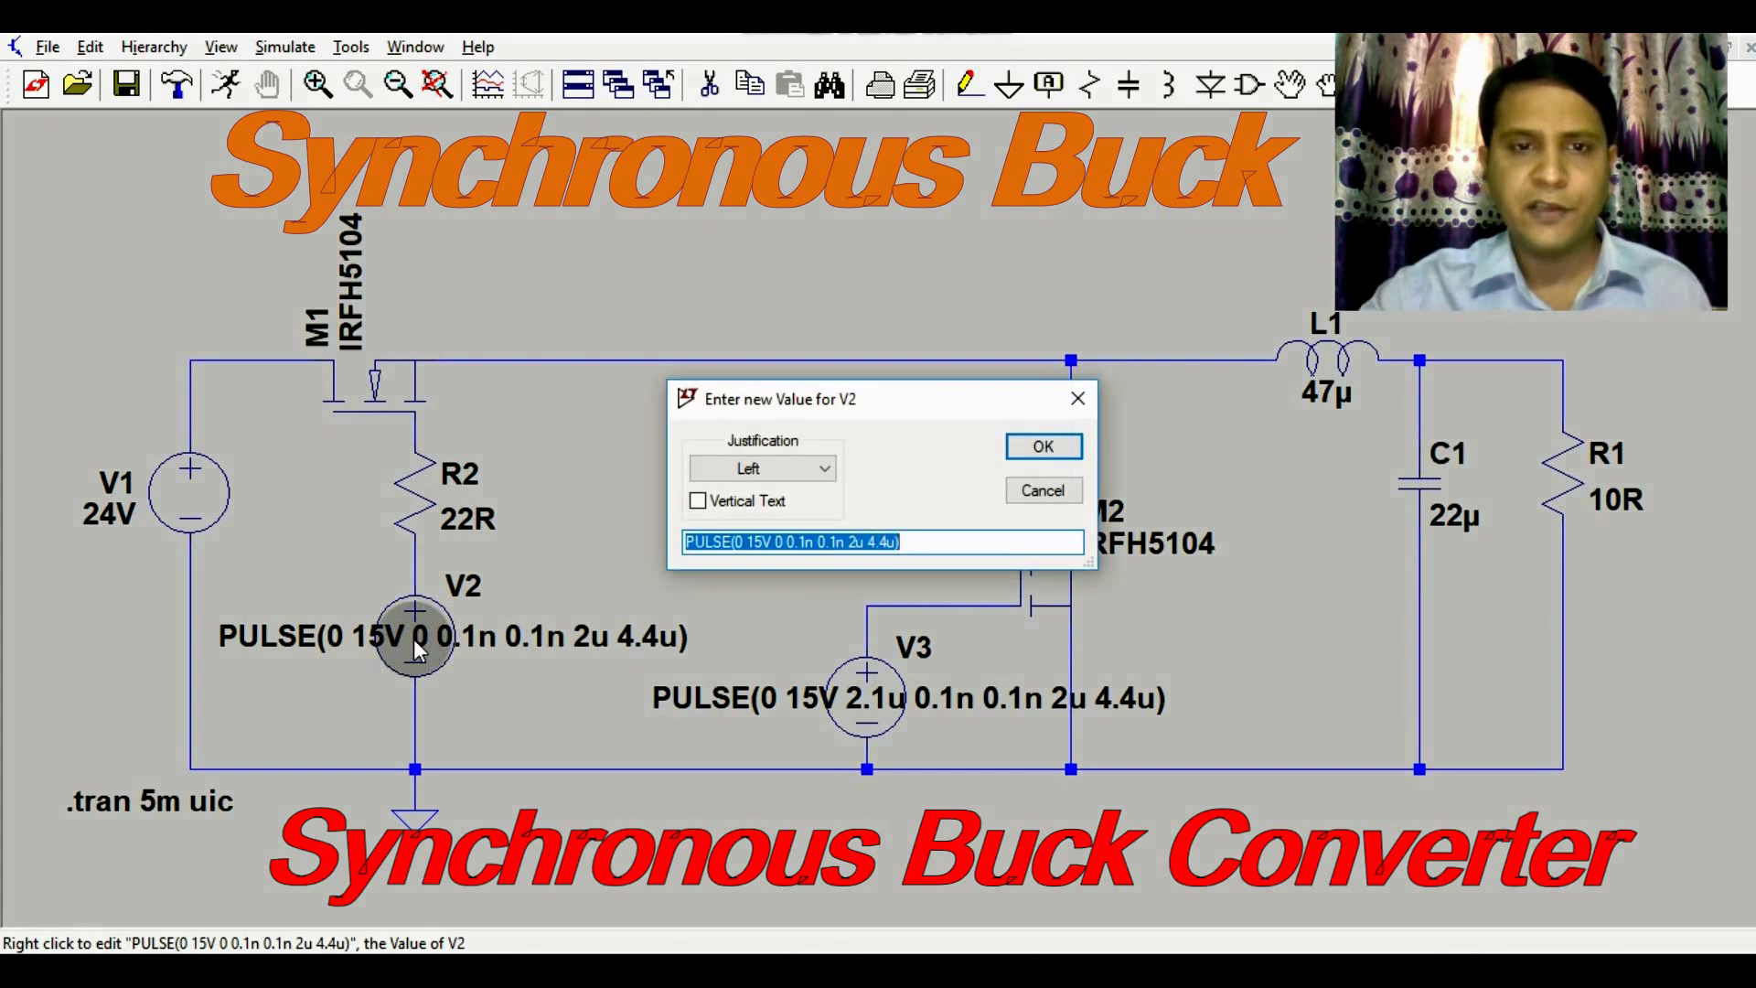
left_click(1087, 403)
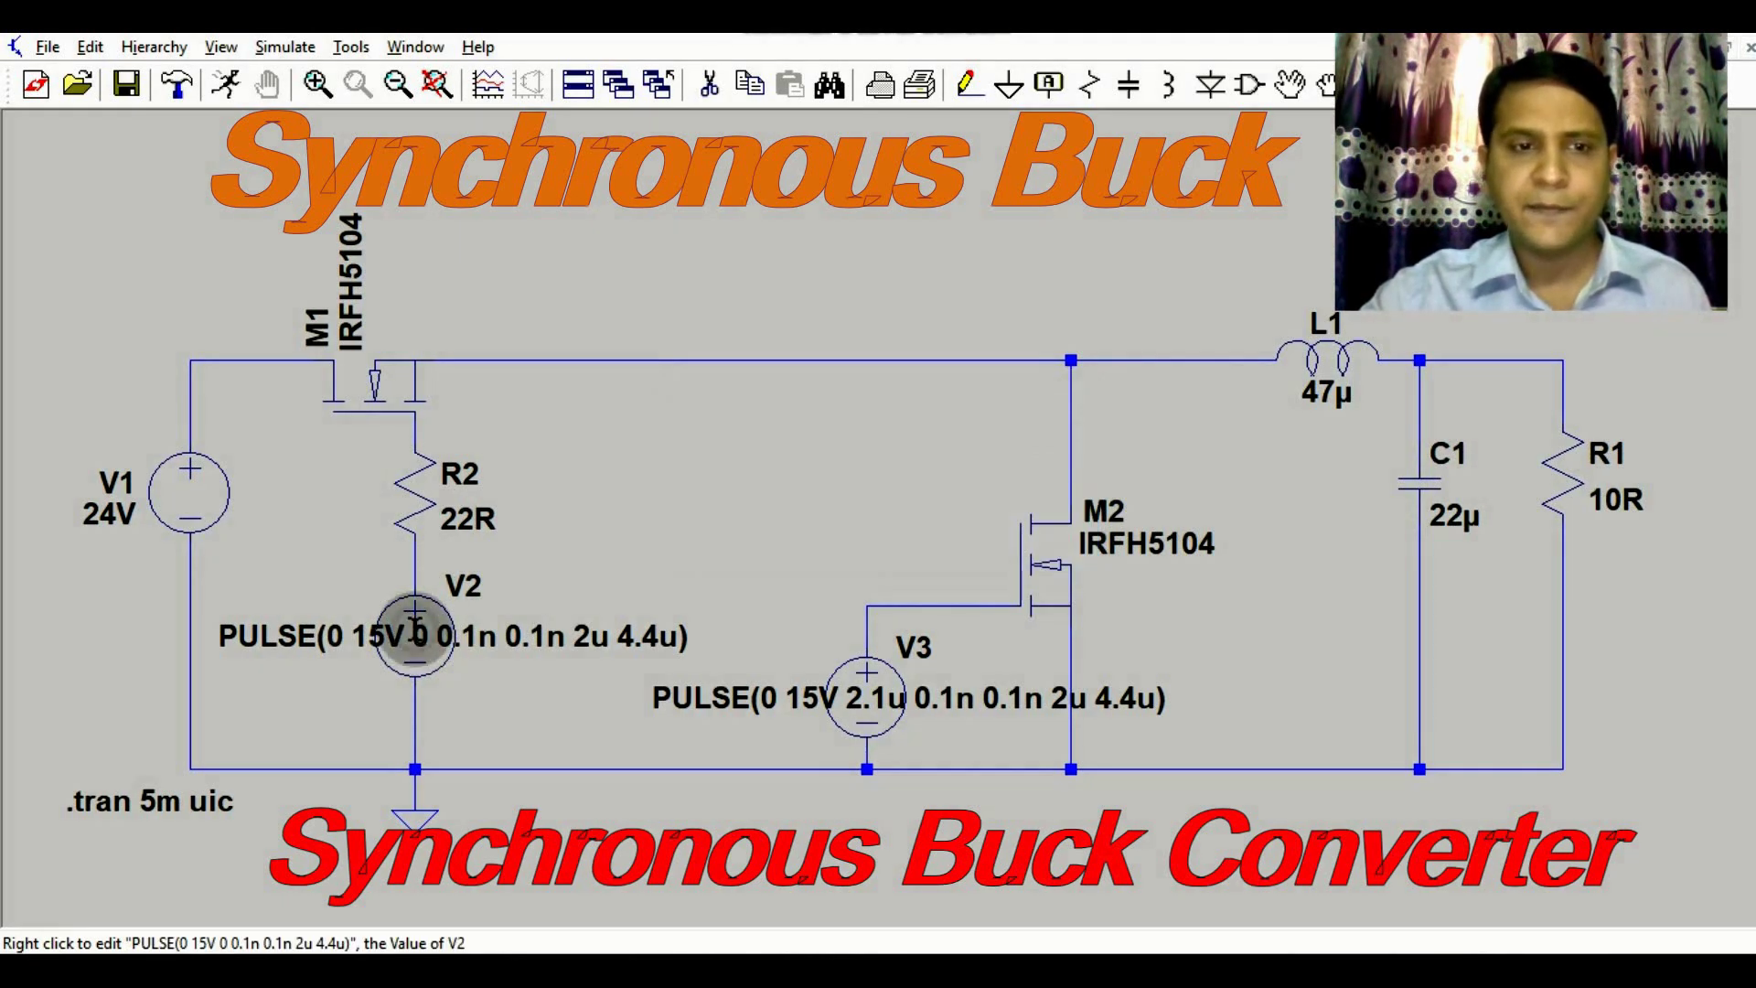
right_click(414, 631)
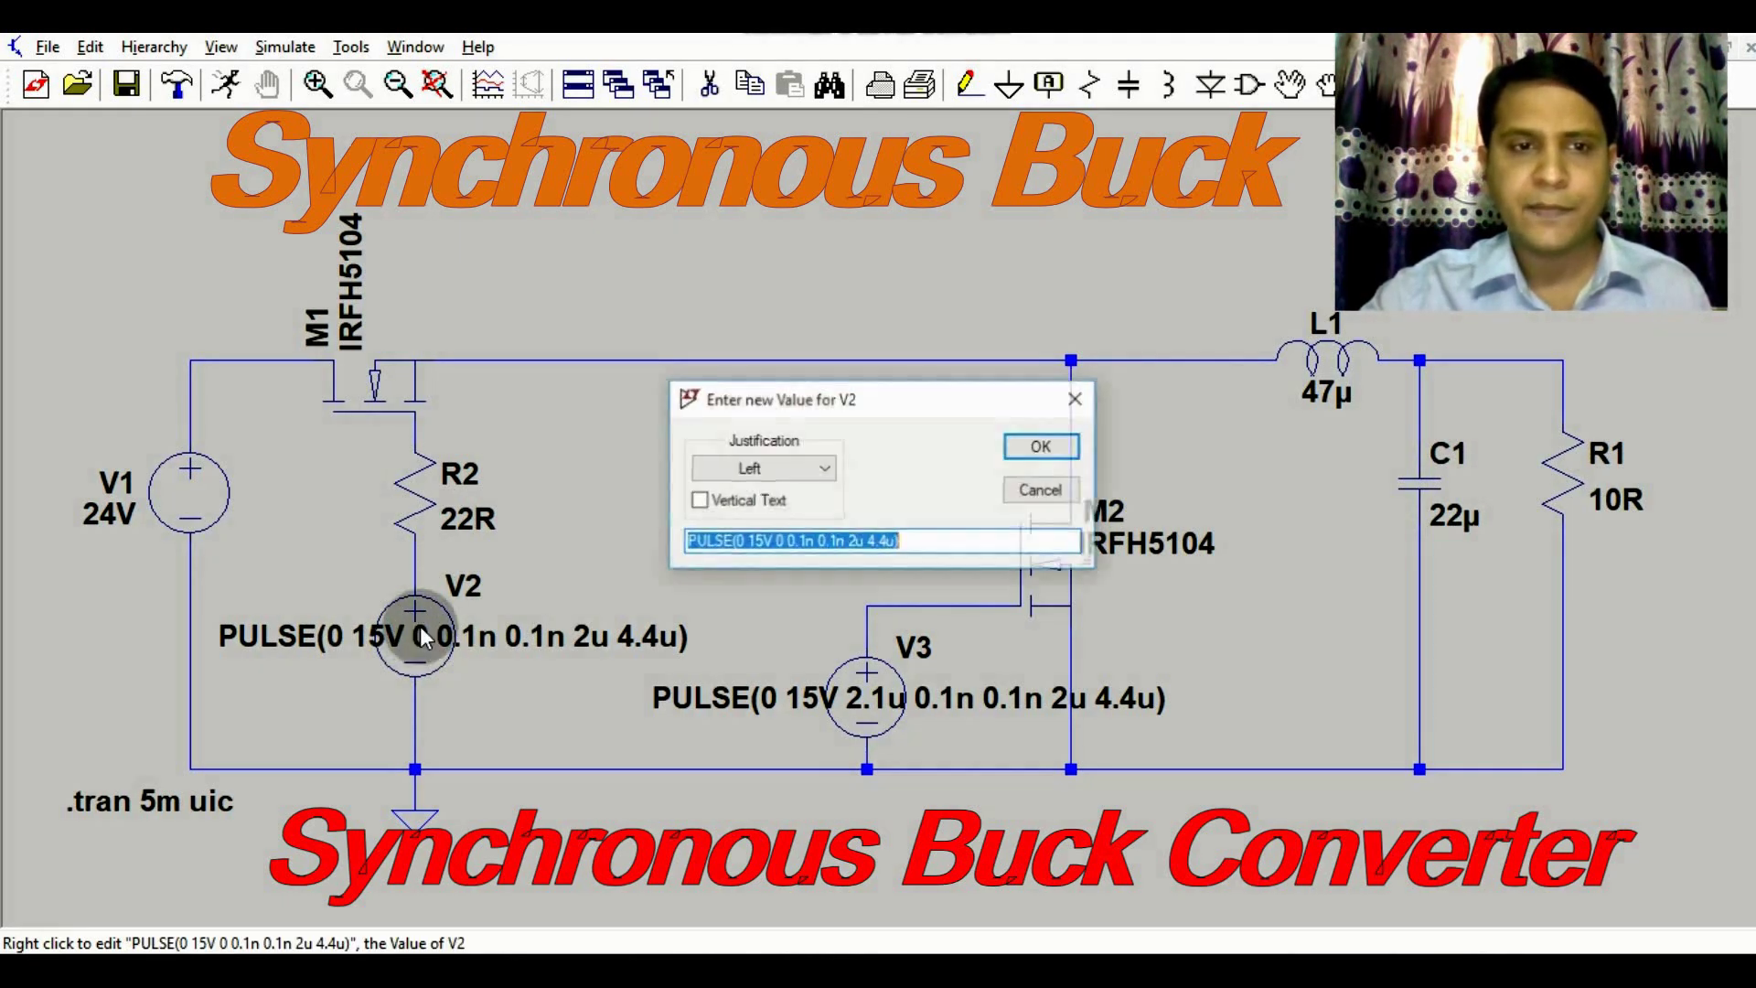
left_click(1078, 399)
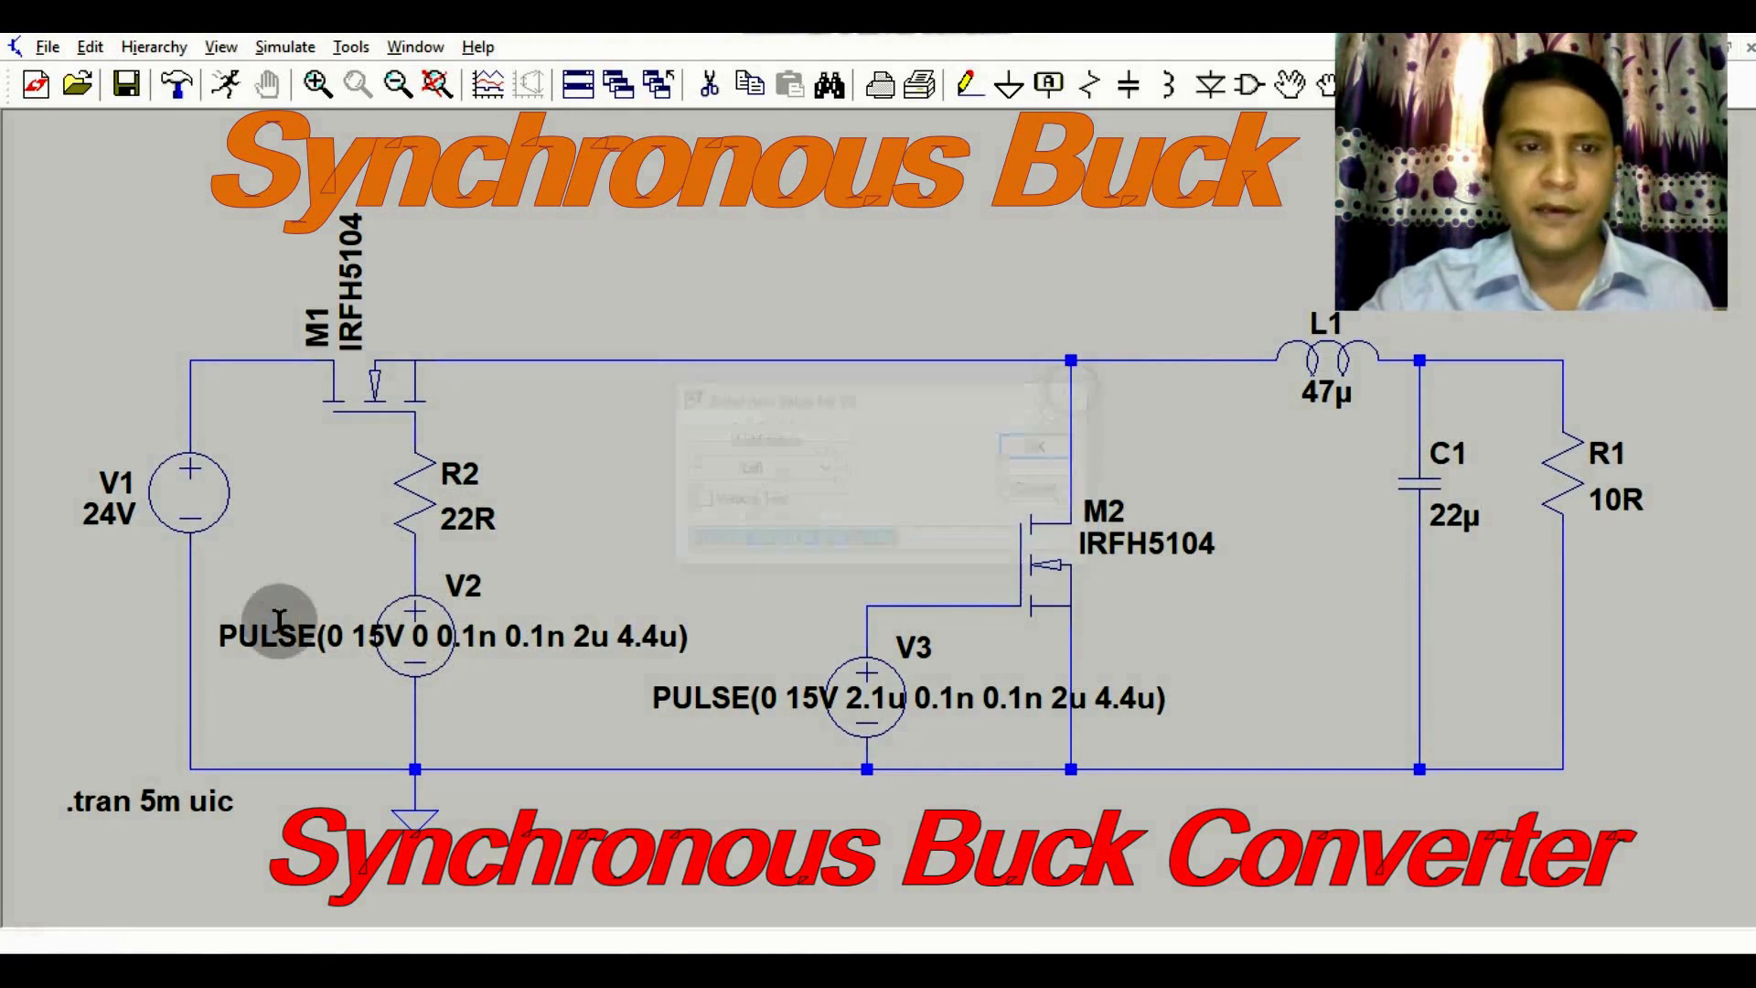
right_click(414, 630)
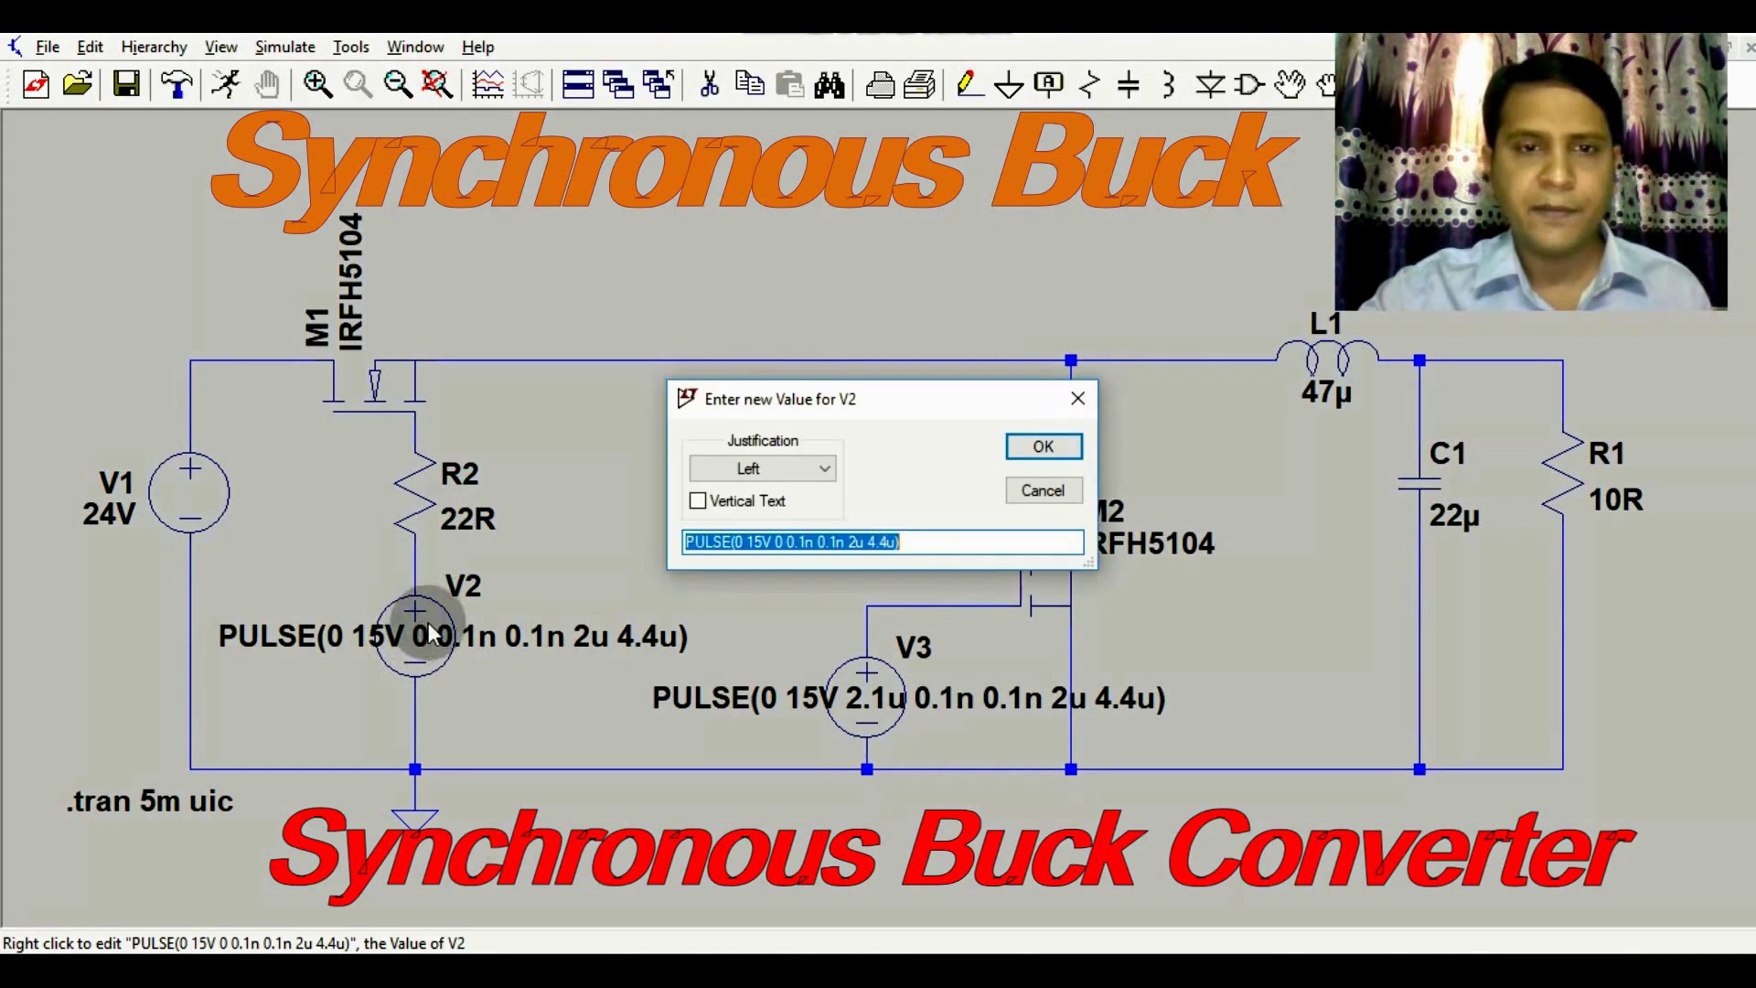
left_click(750, 542)
left_click_drag(752, 544, 871, 549)
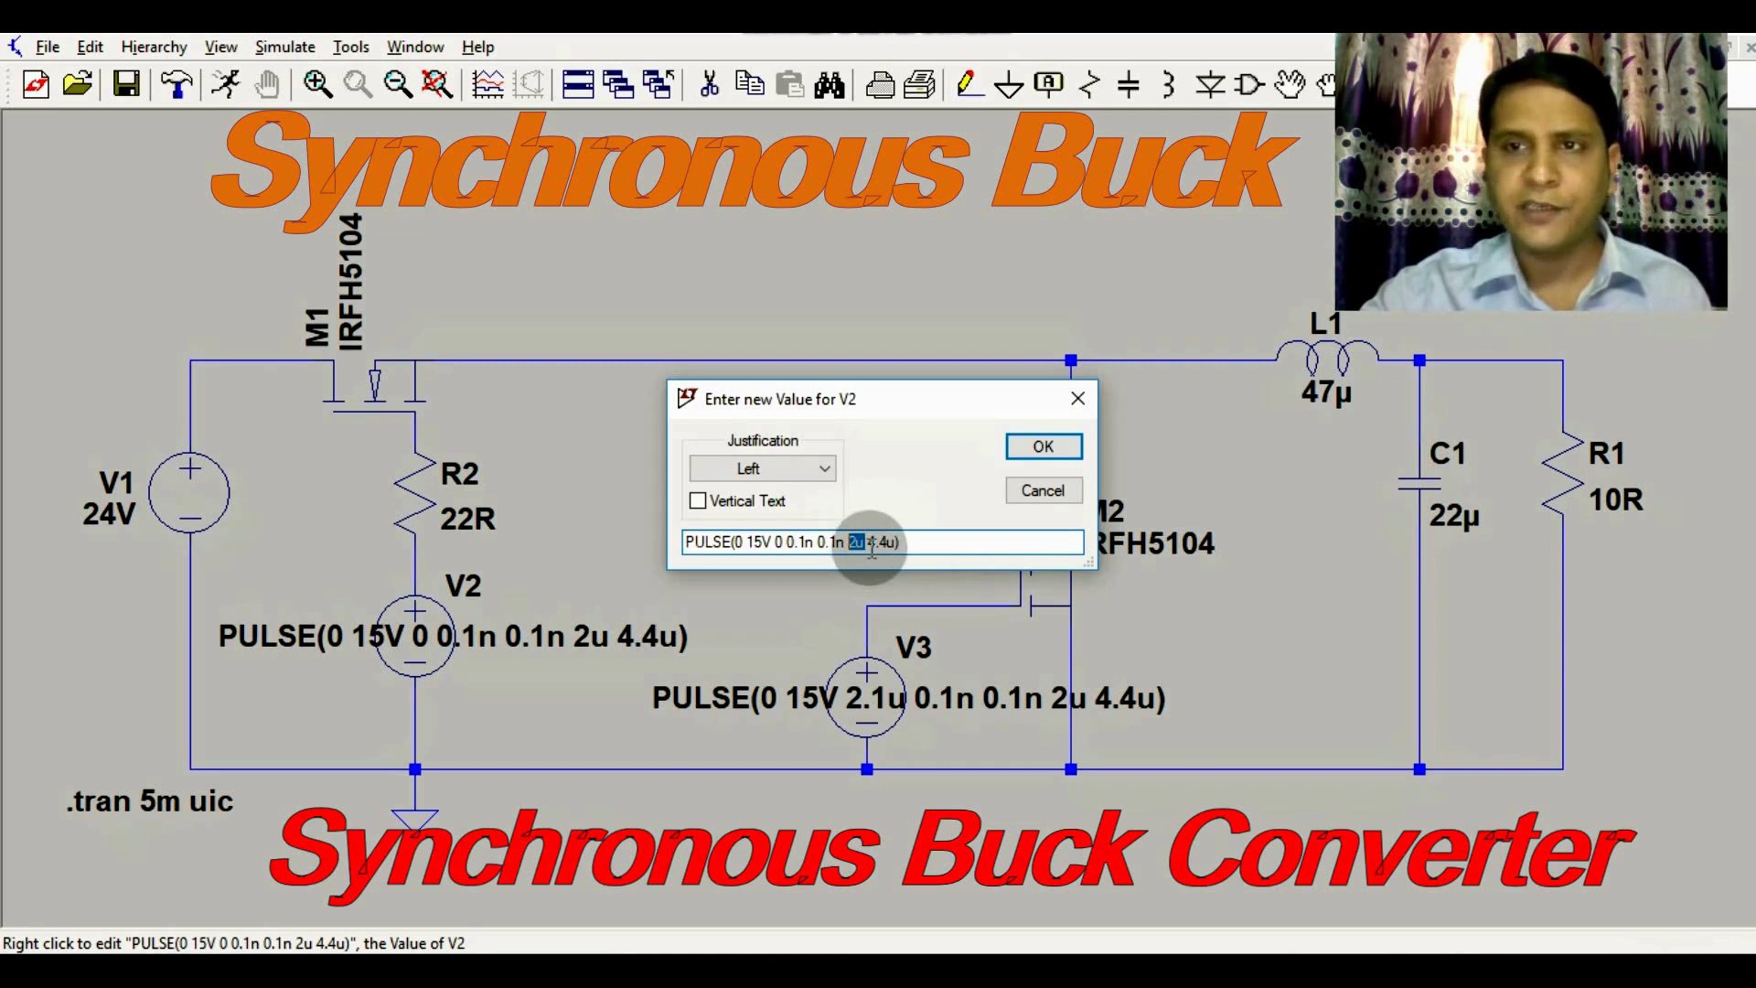
left_click(1033, 453)
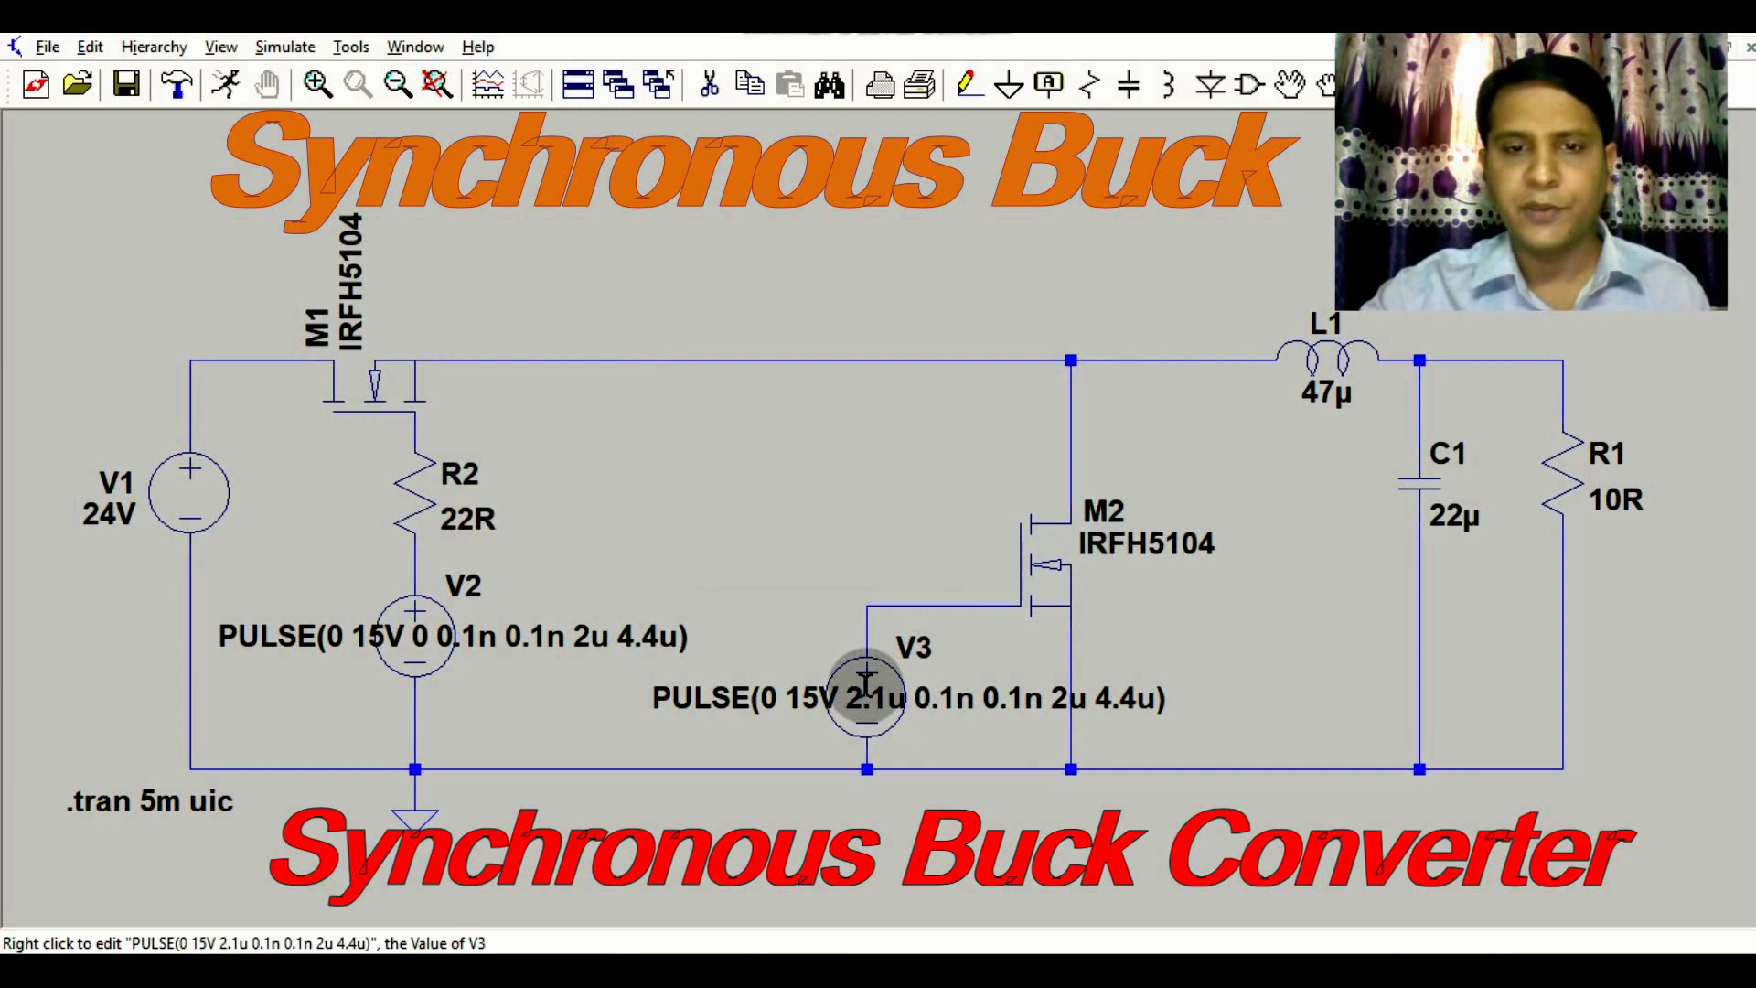
- Set the delay of pulse source V3 to 2u, making its value PULSE(0 15V 2u 0.1n 0.1n 2u 4.4u)
right_click(864, 688)
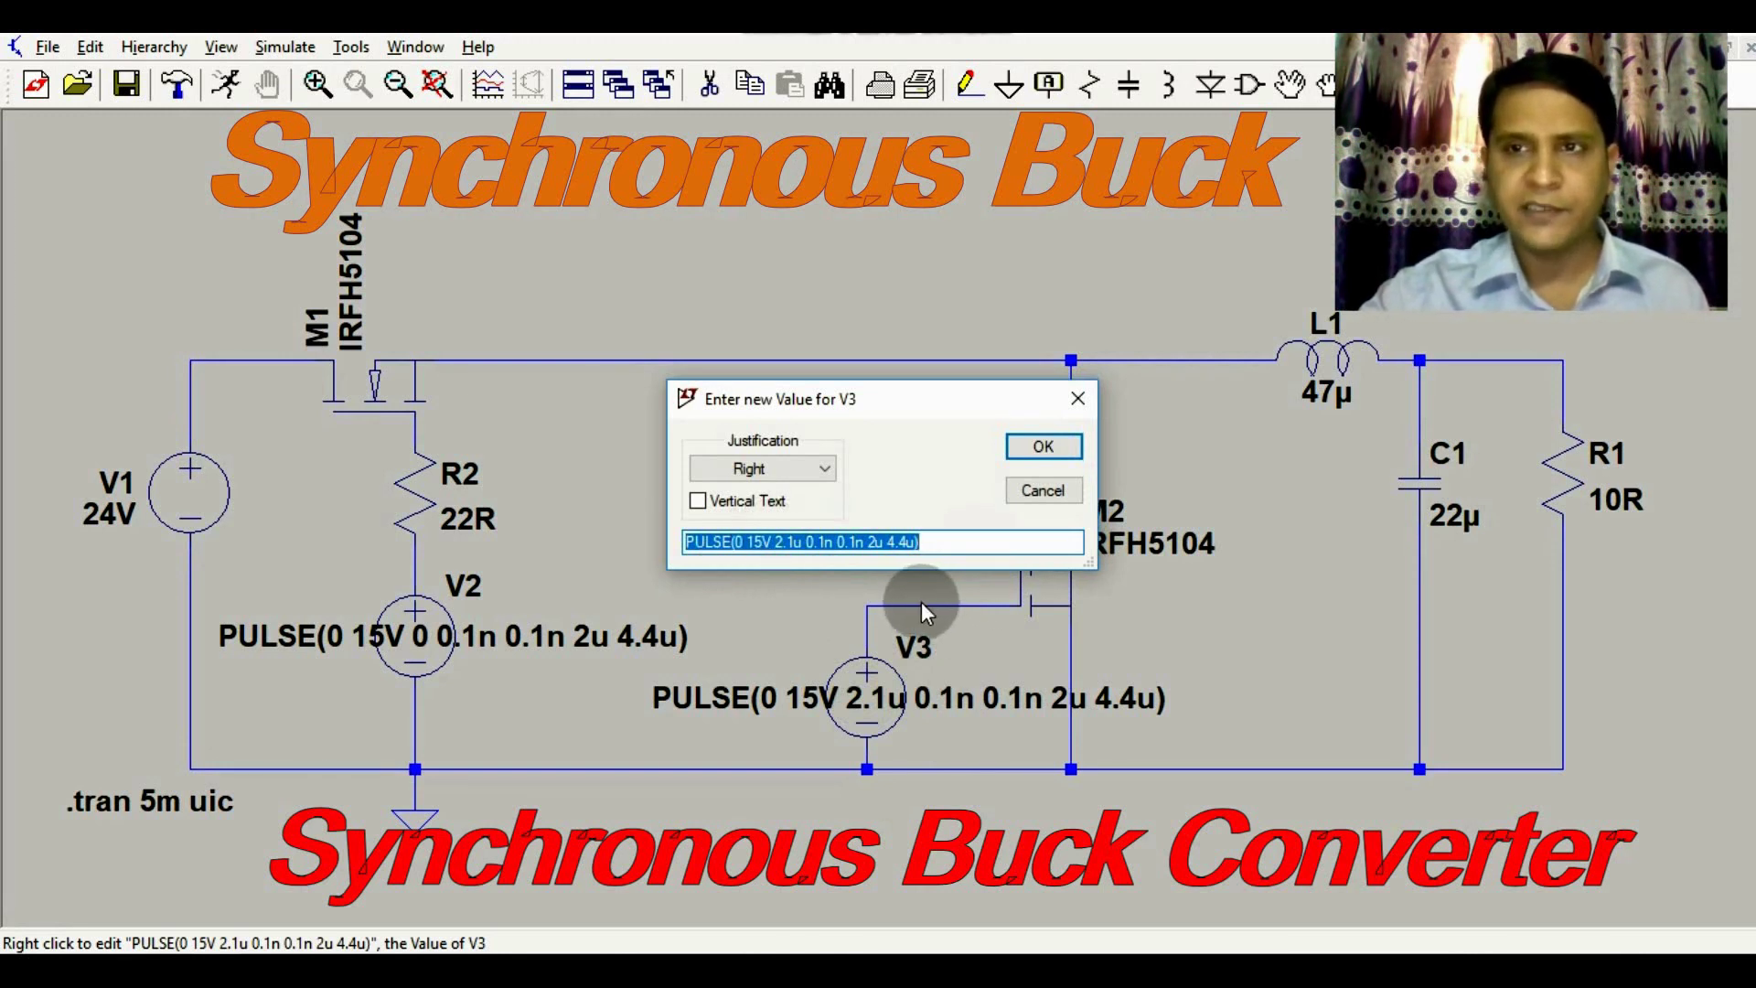
left_click(792, 543)
left_click_drag(792, 543, 782, 543)
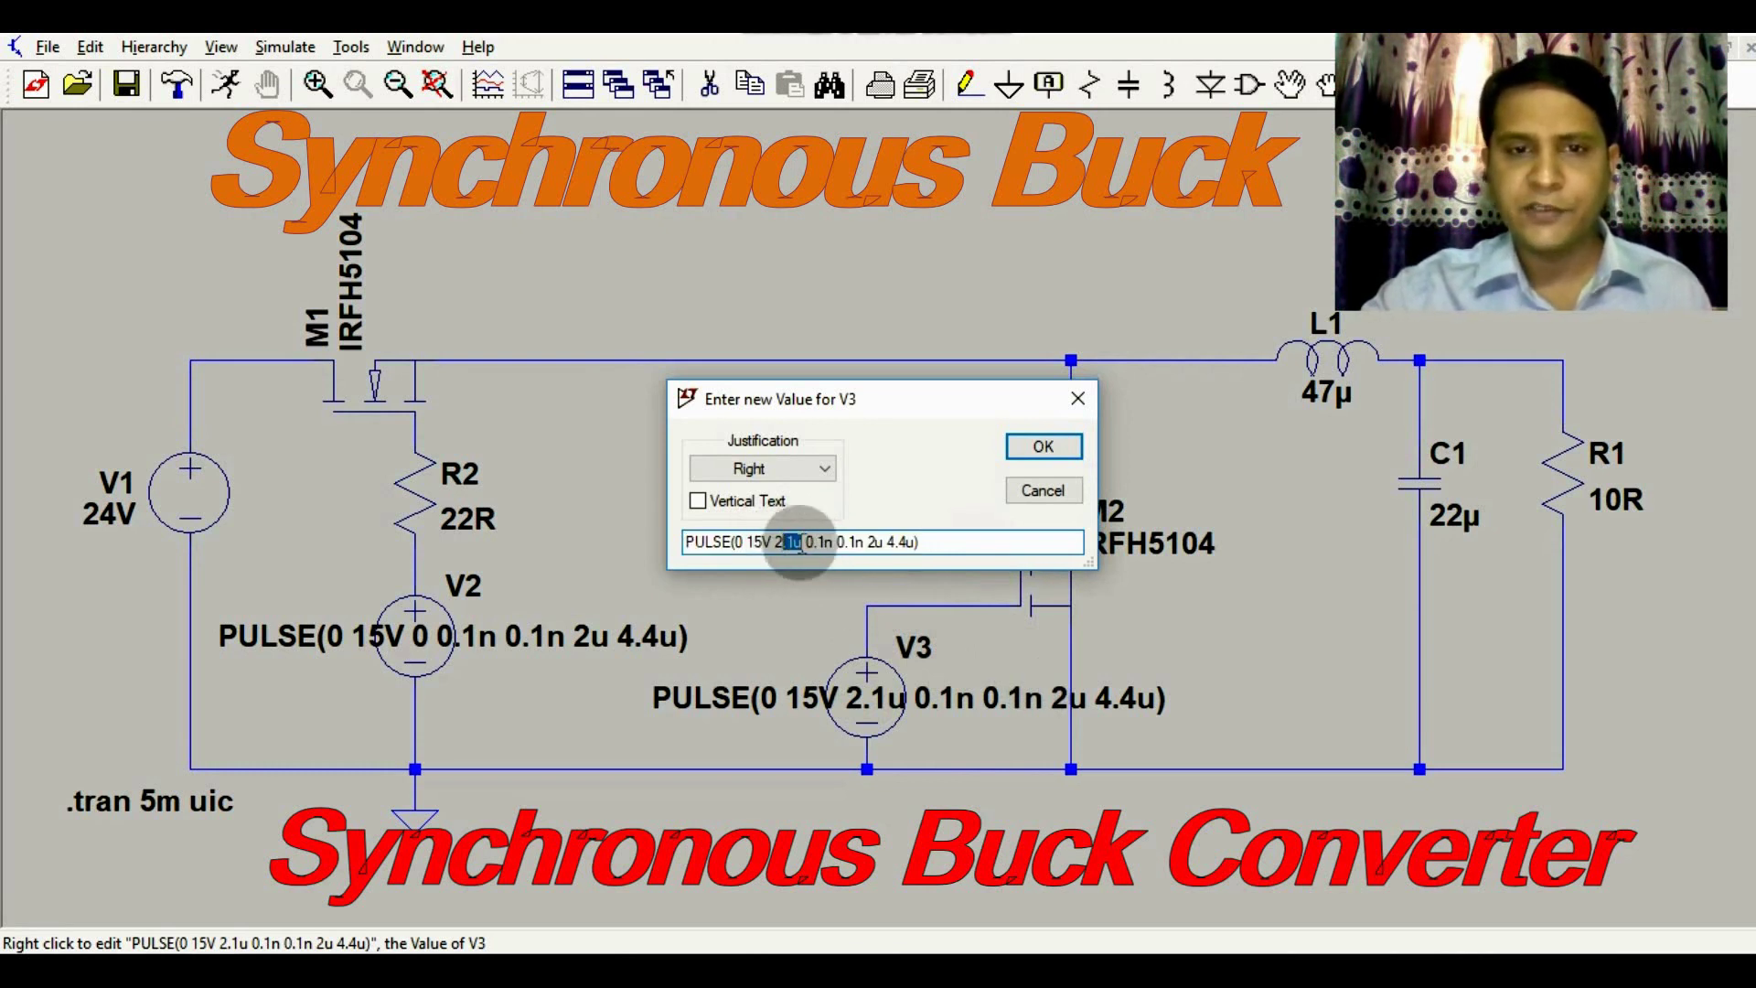
left_click(799, 542)
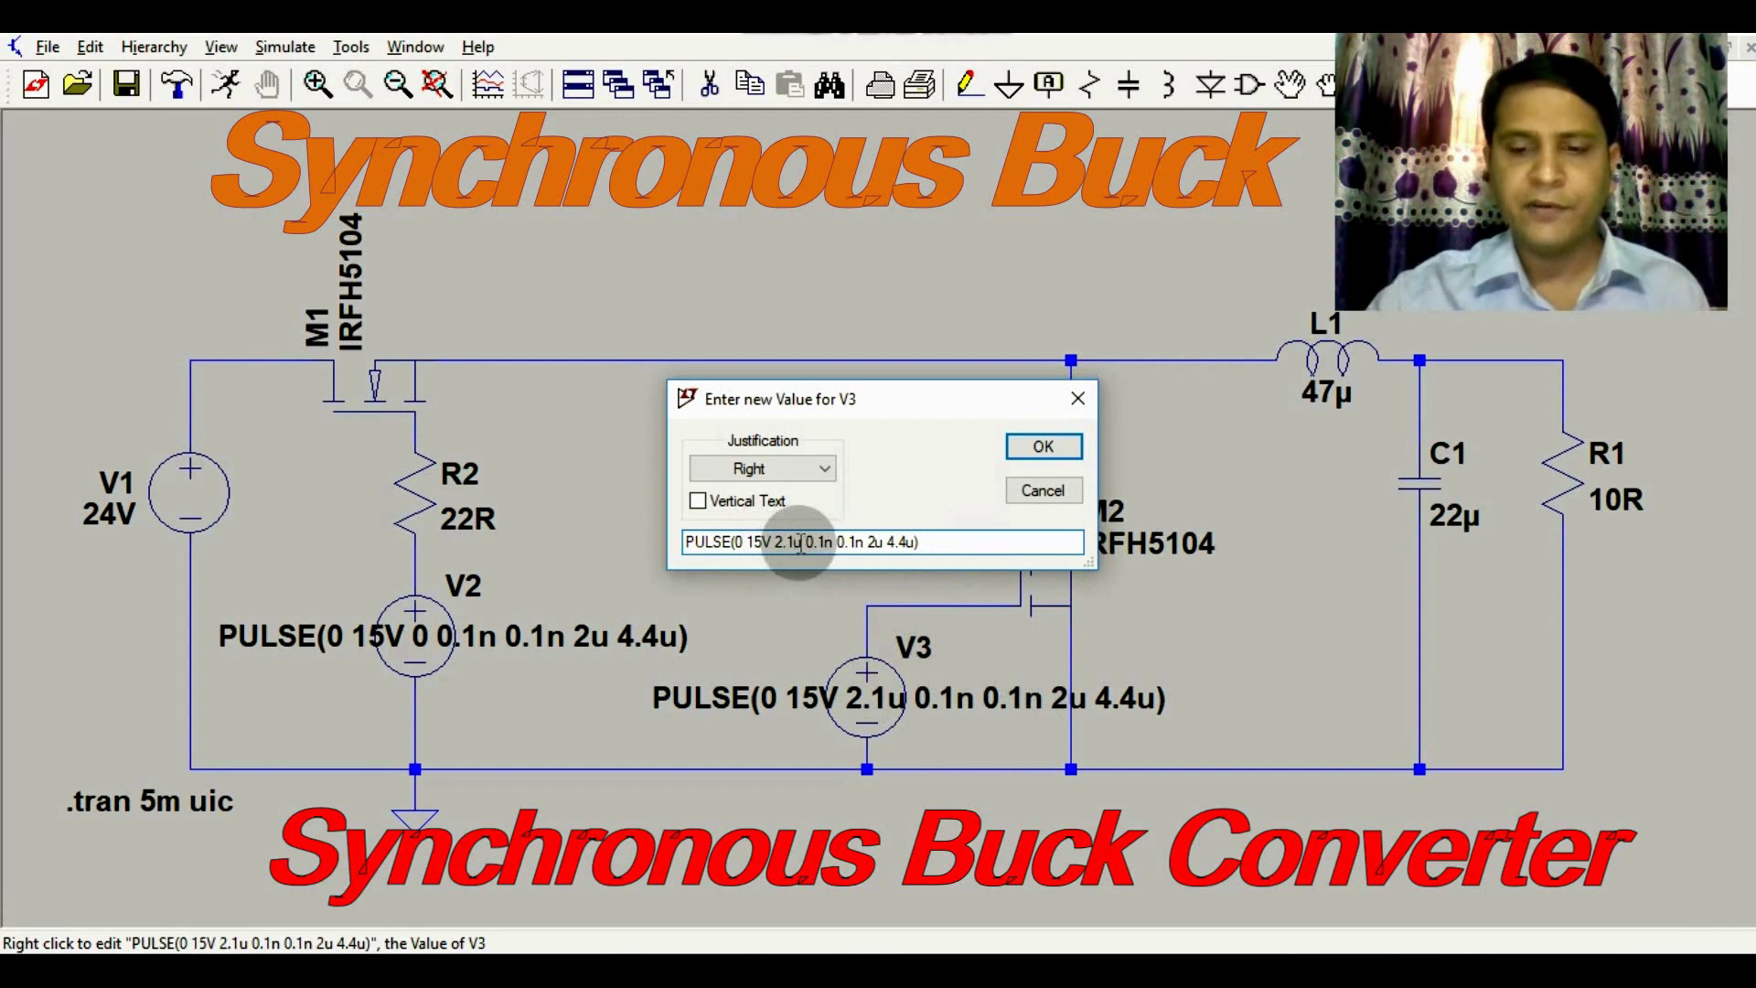
key("BackSpace")
key("BackSpace")
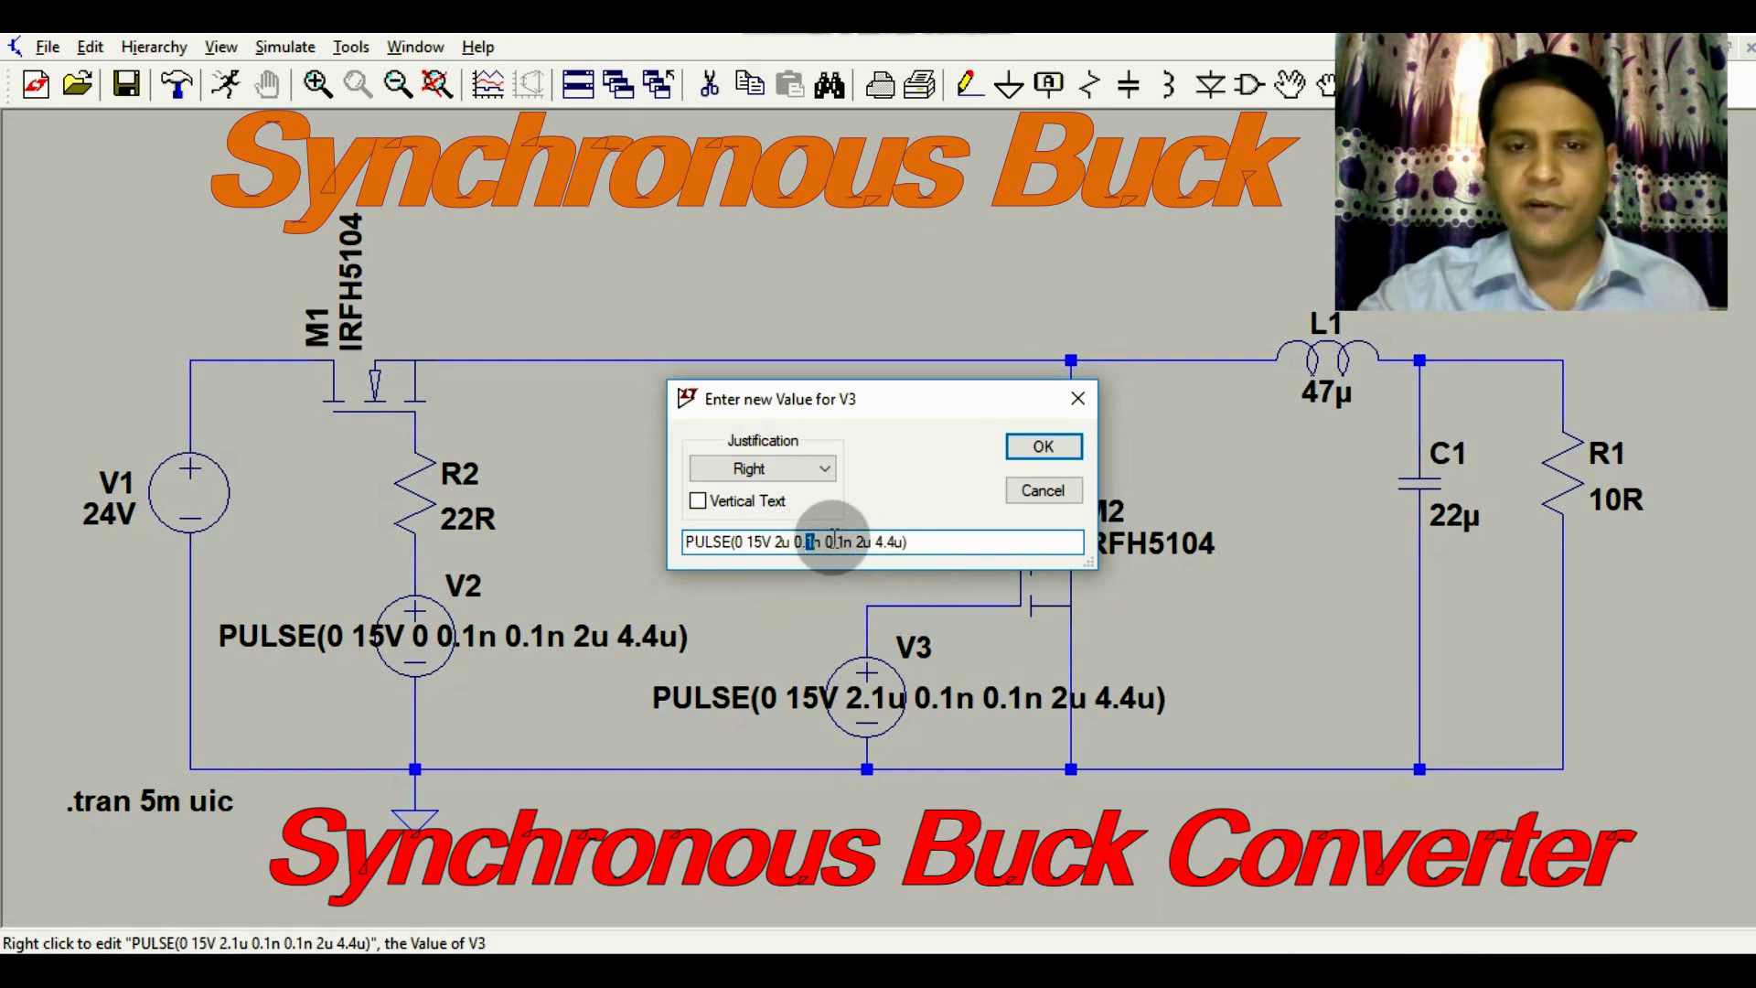
double_click(864, 541)
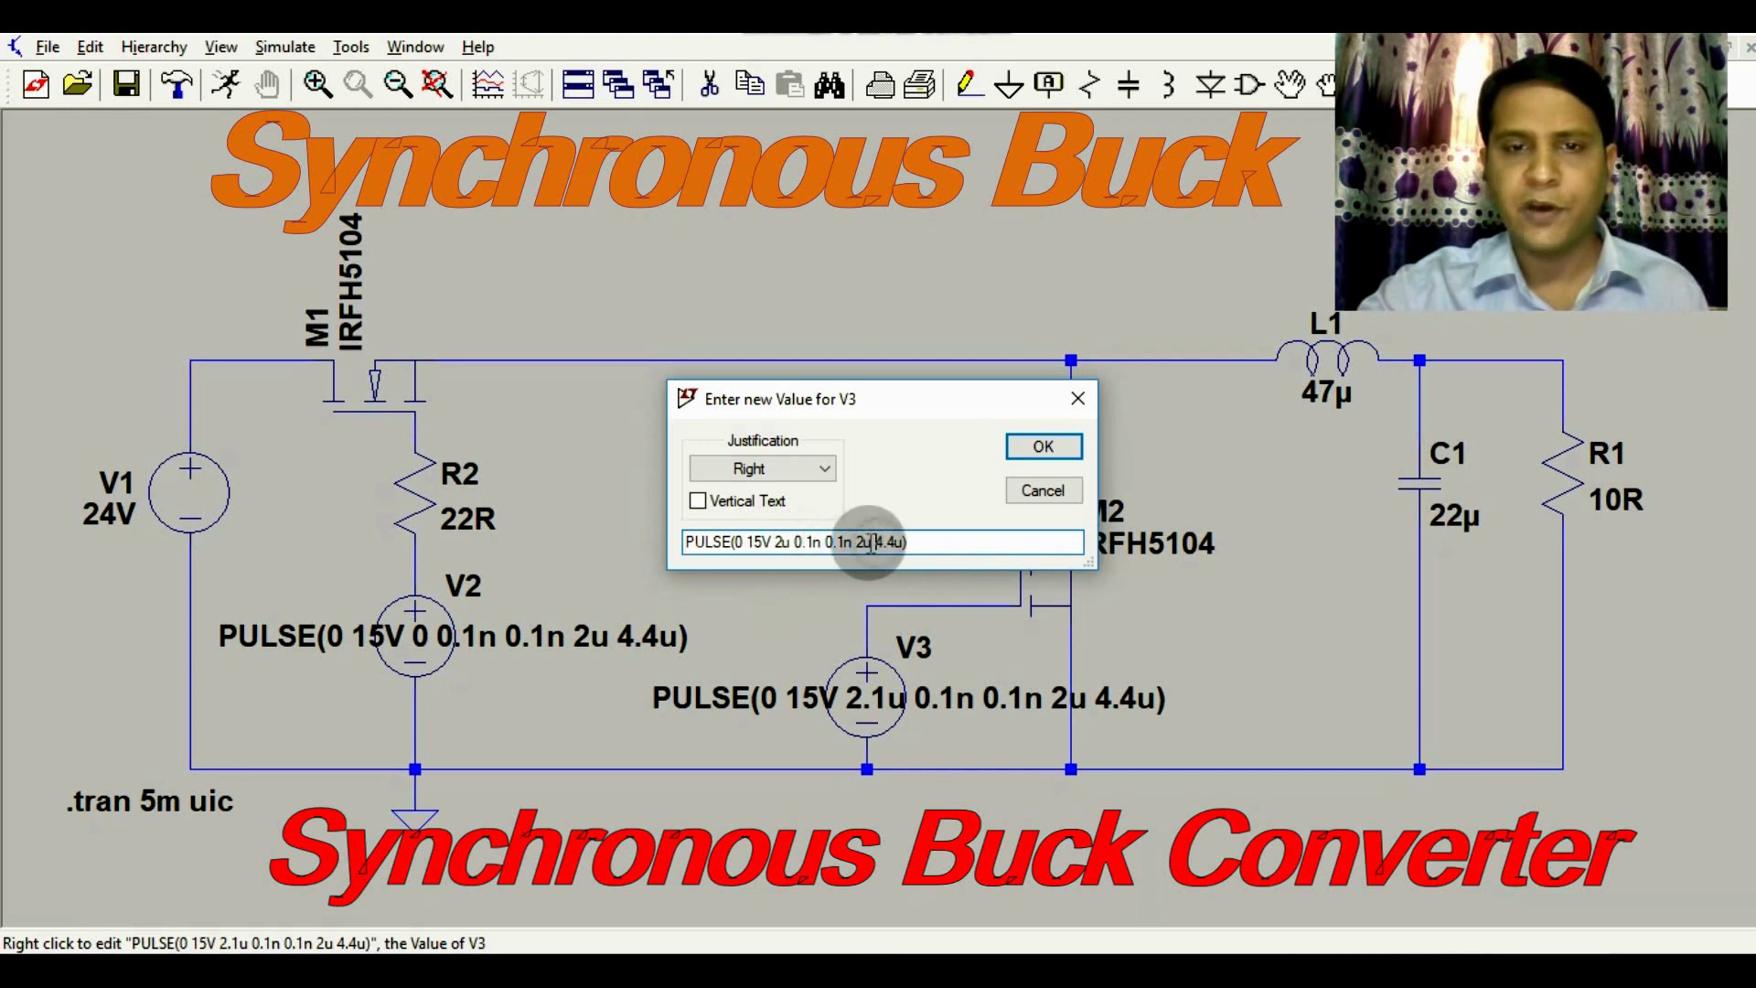
left_click(877, 542)
left_click_drag(877, 542, 913, 541)
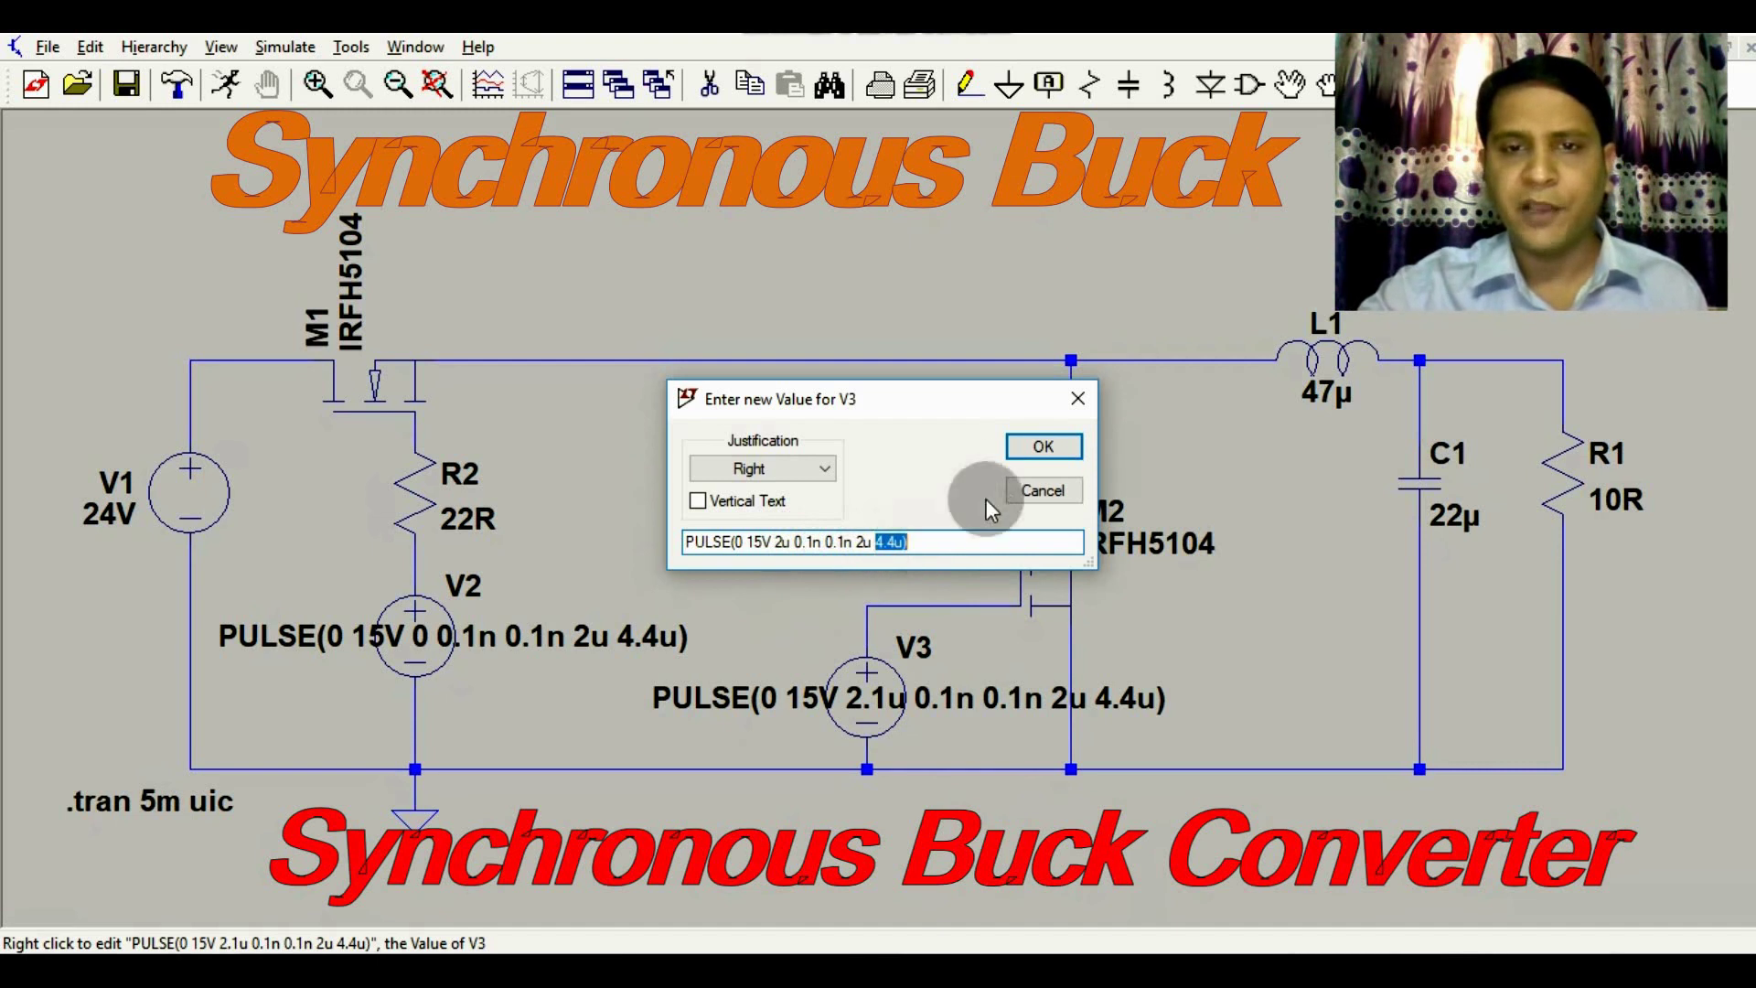
left_click(1036, 448)
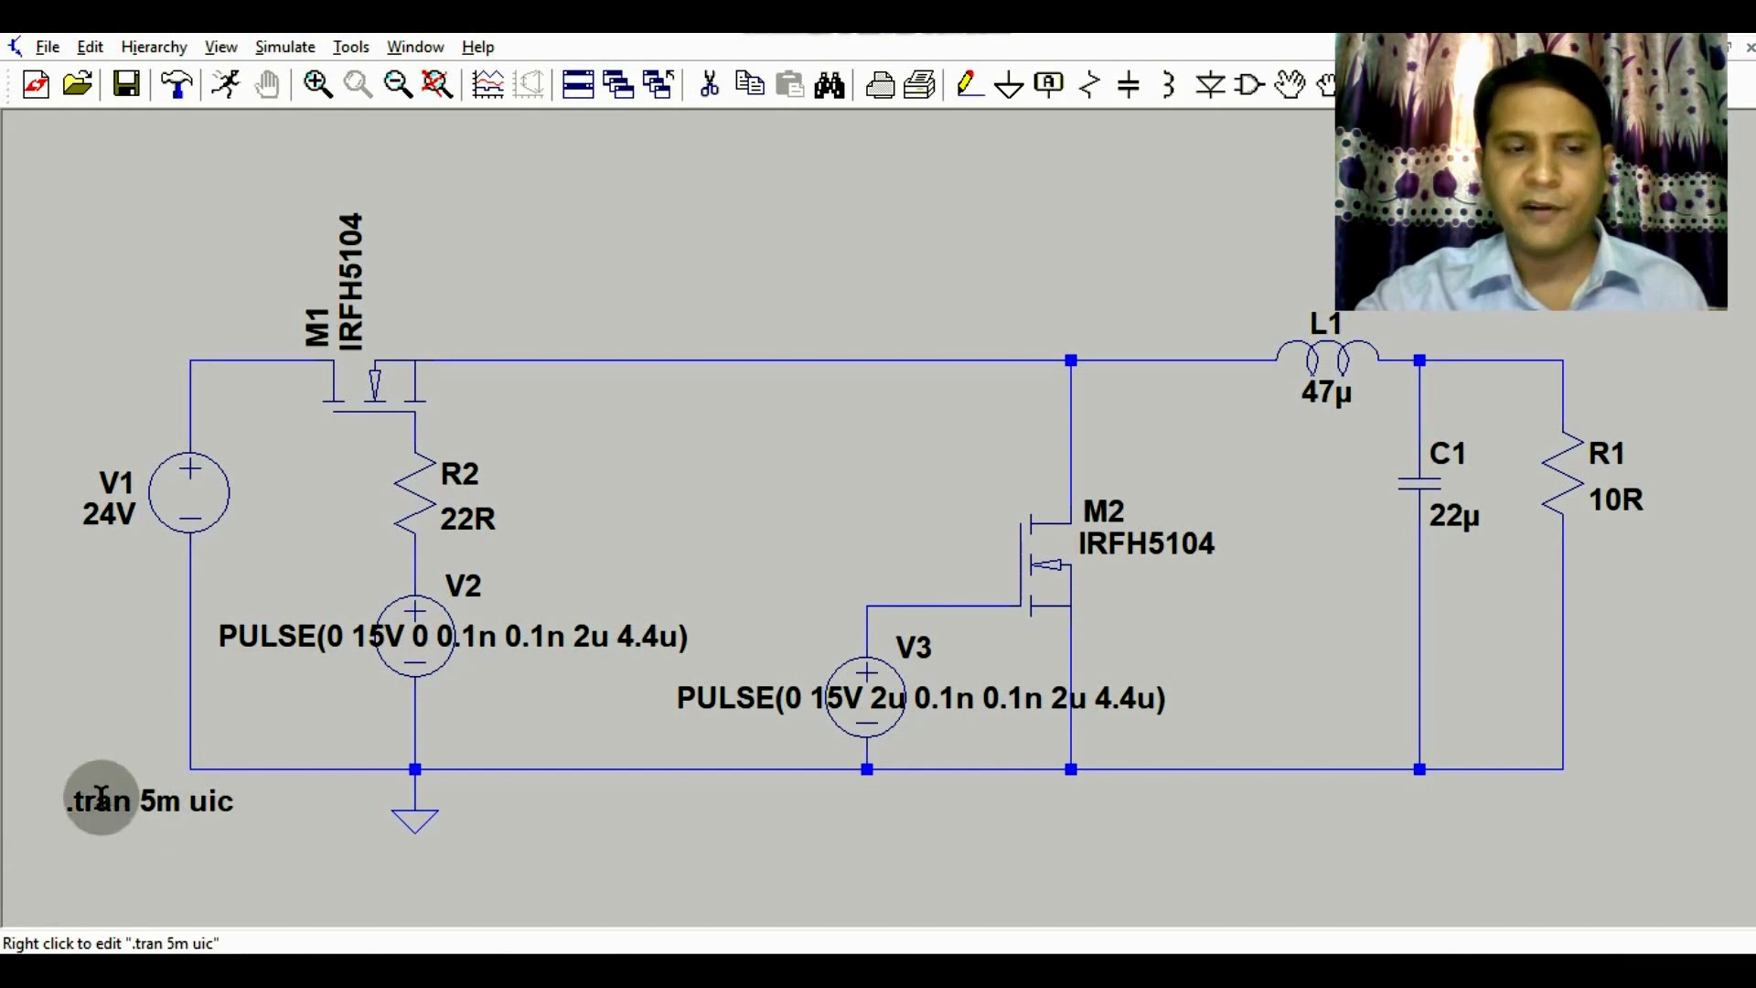
- Run the transient simulation with the input voltage at V1 plotted and dismiss the error log
left_click(226, 87)
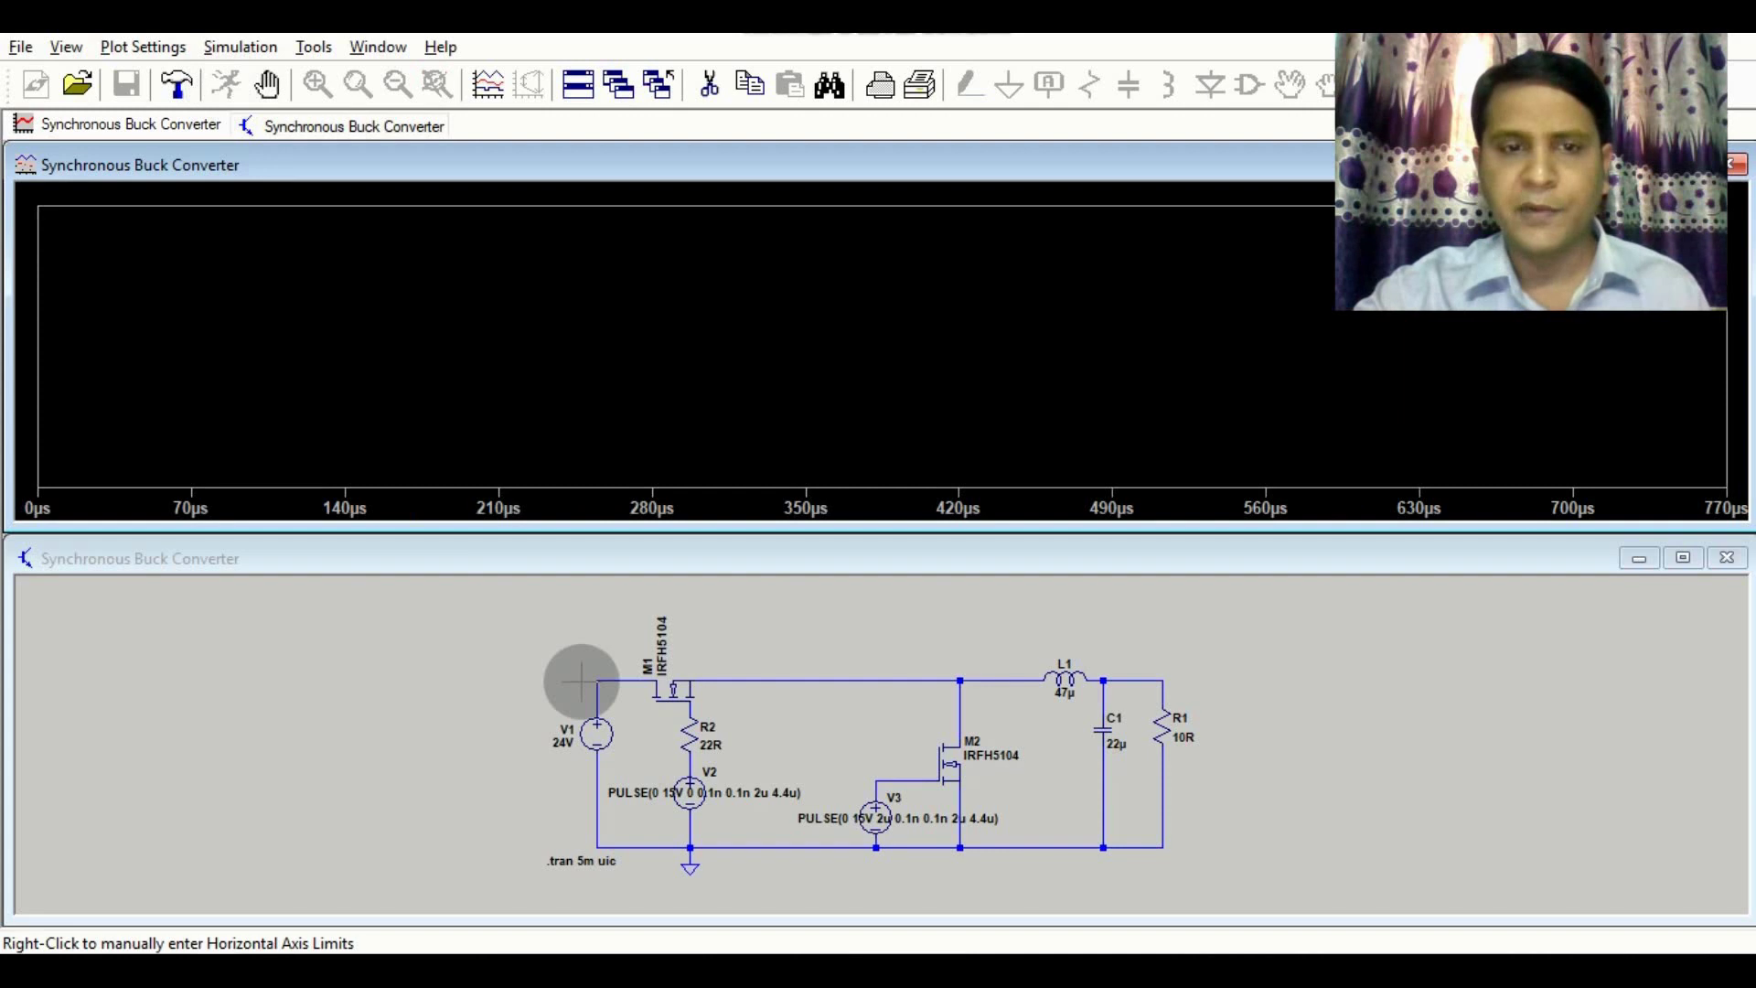
left_click(611, 681)
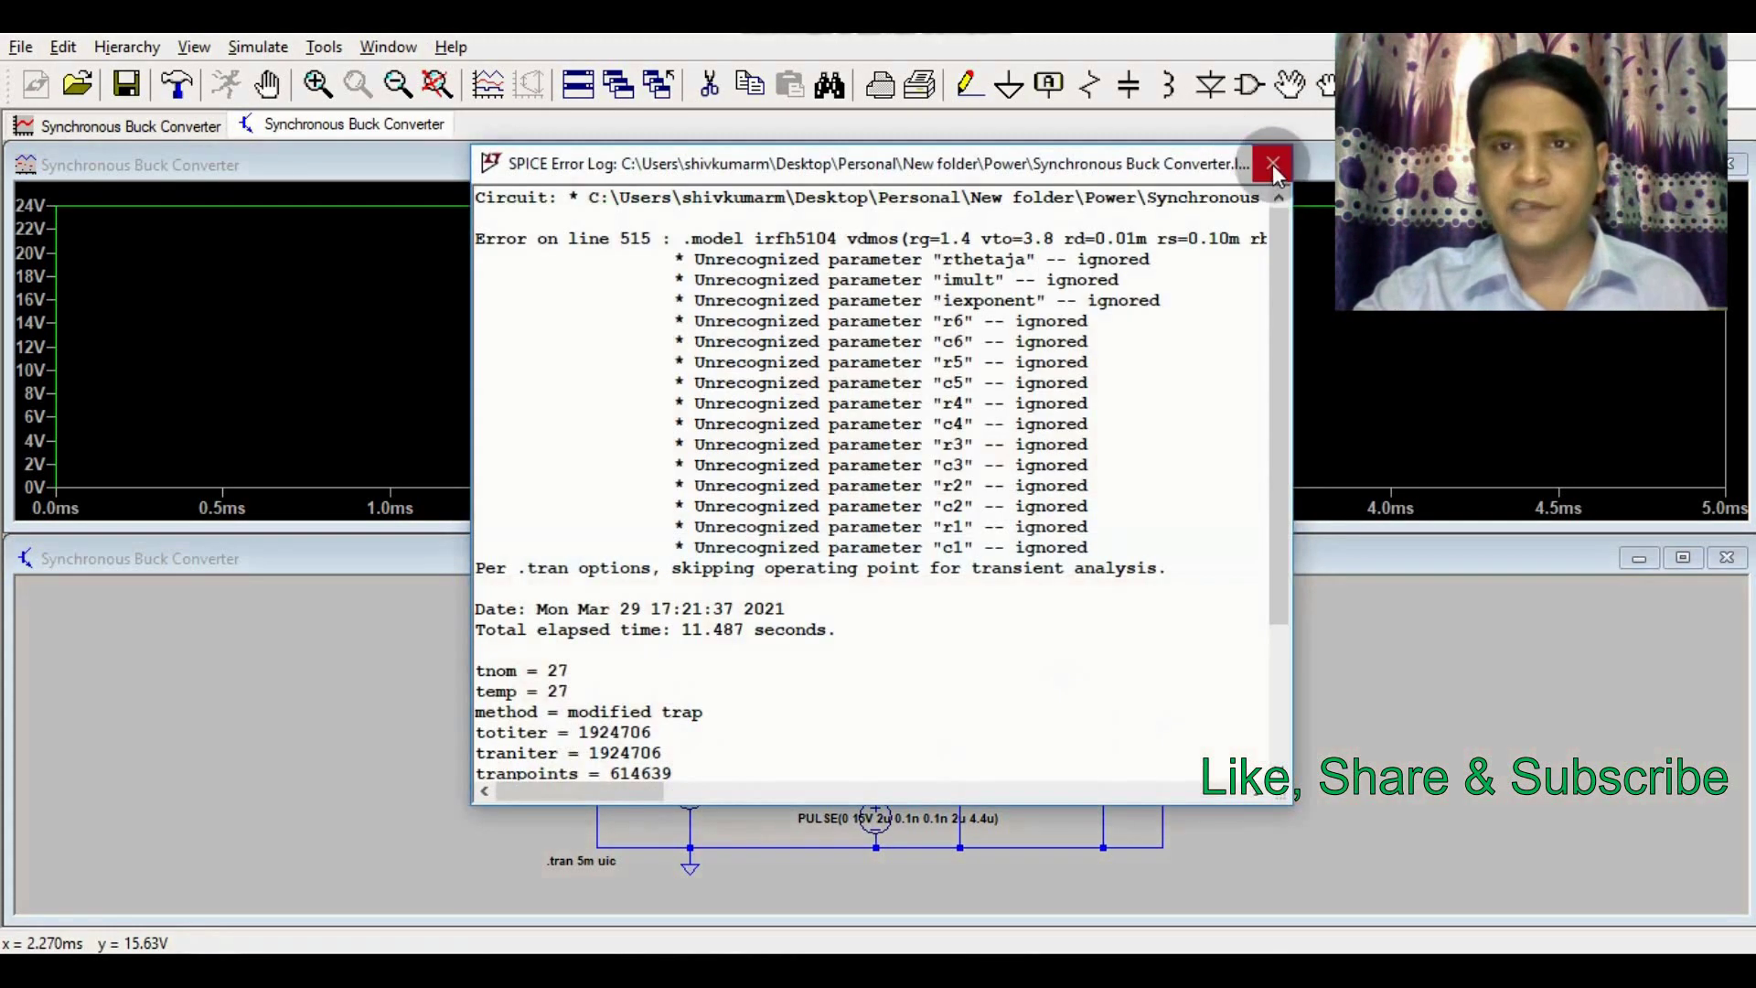
left_click(1273, 165)
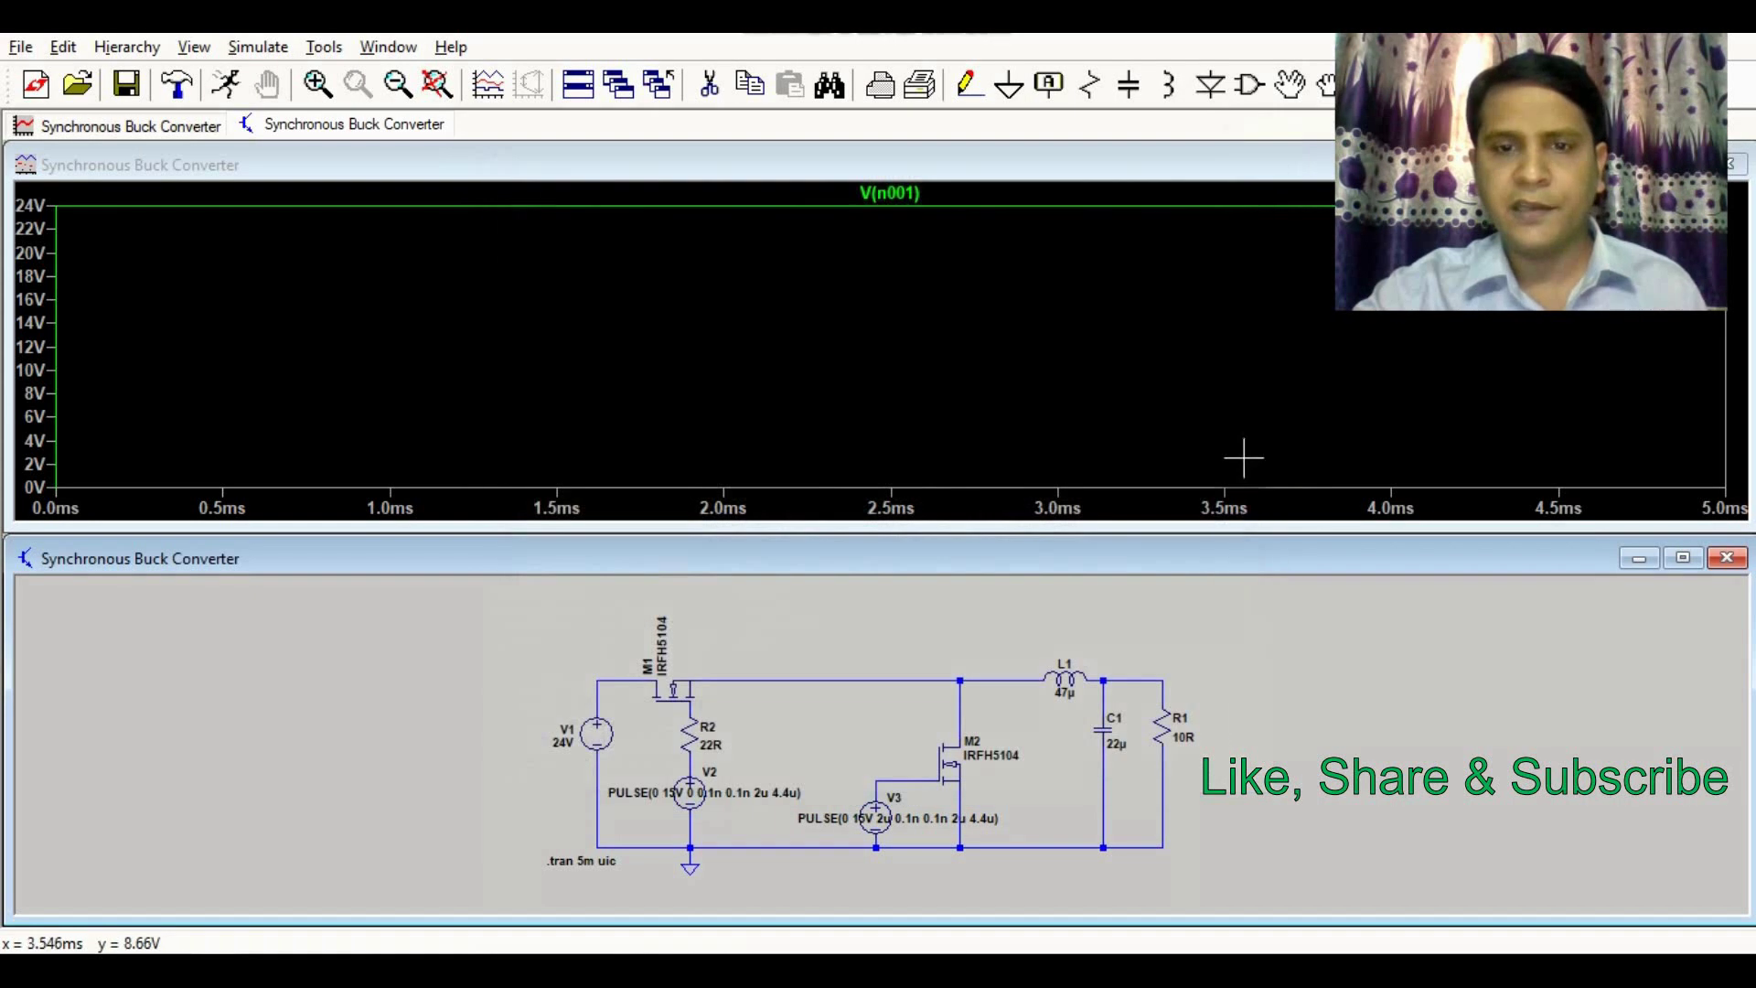
- Plot only the converter's output voltage at the node joining L1, C1 and R1
left_click(1137, 681)
left_click(1138, 680)
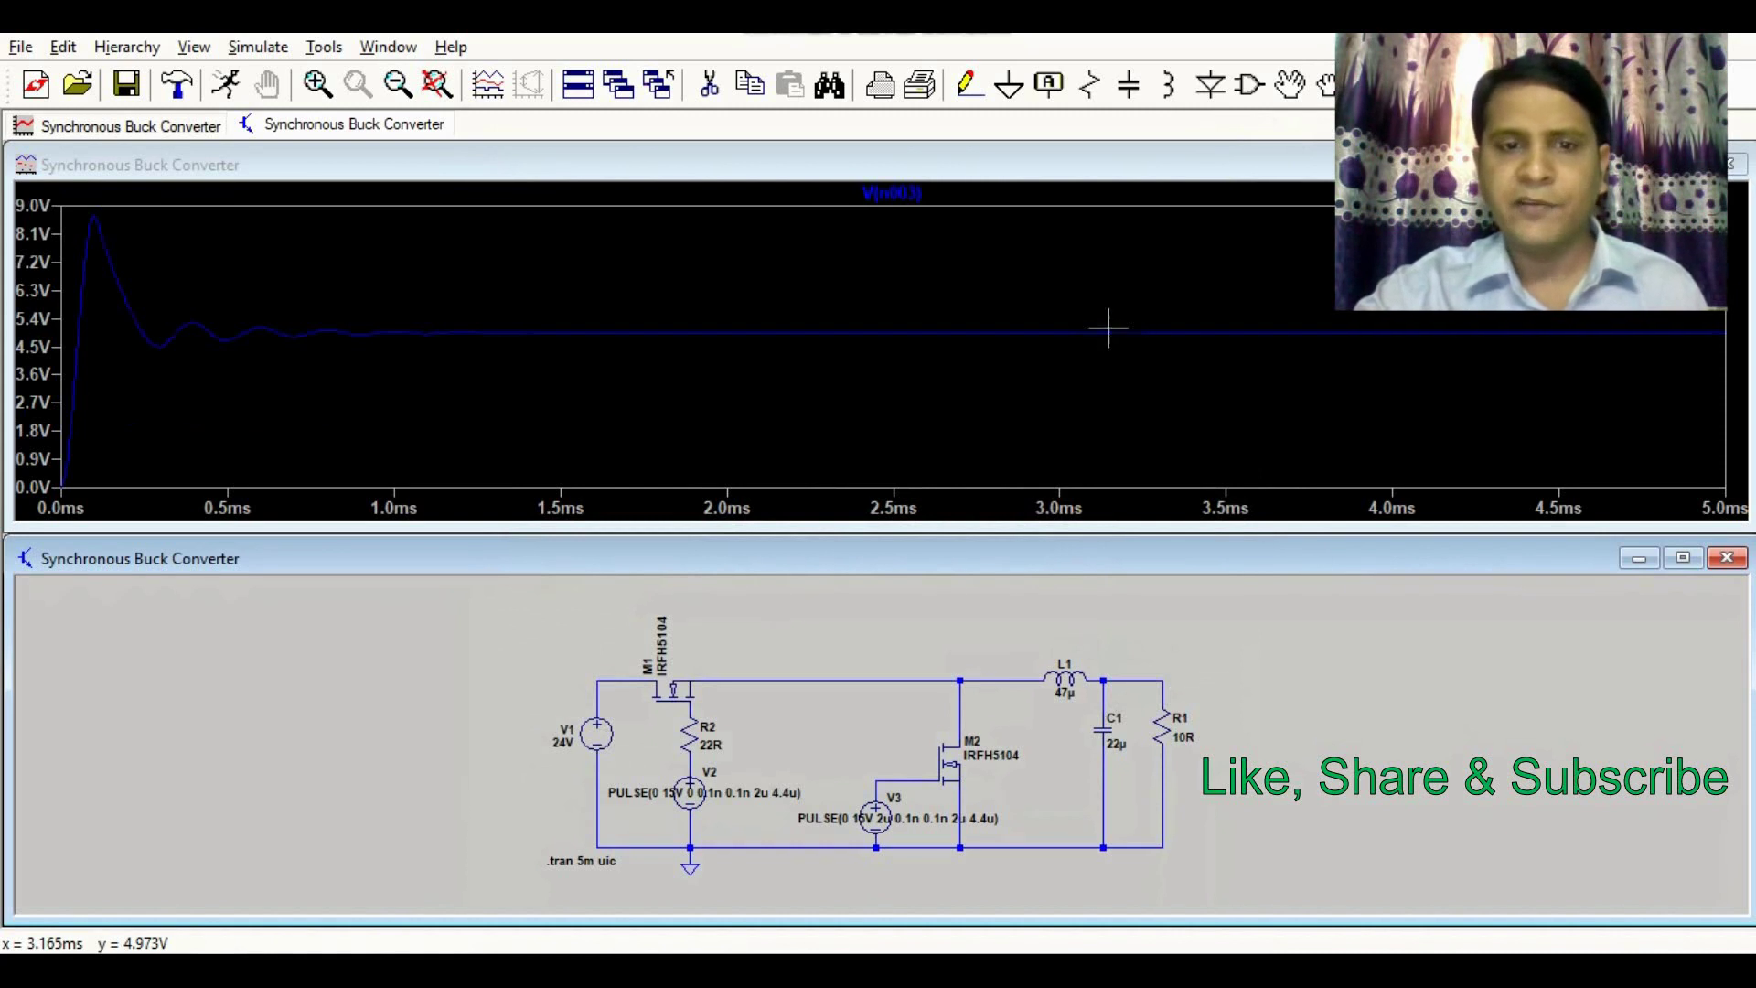
- Add a second plot pane and plot the V2 drive voltage in one pane and M2's gate voltage in the other
right_click(856, 320)
left_click(967, 491)
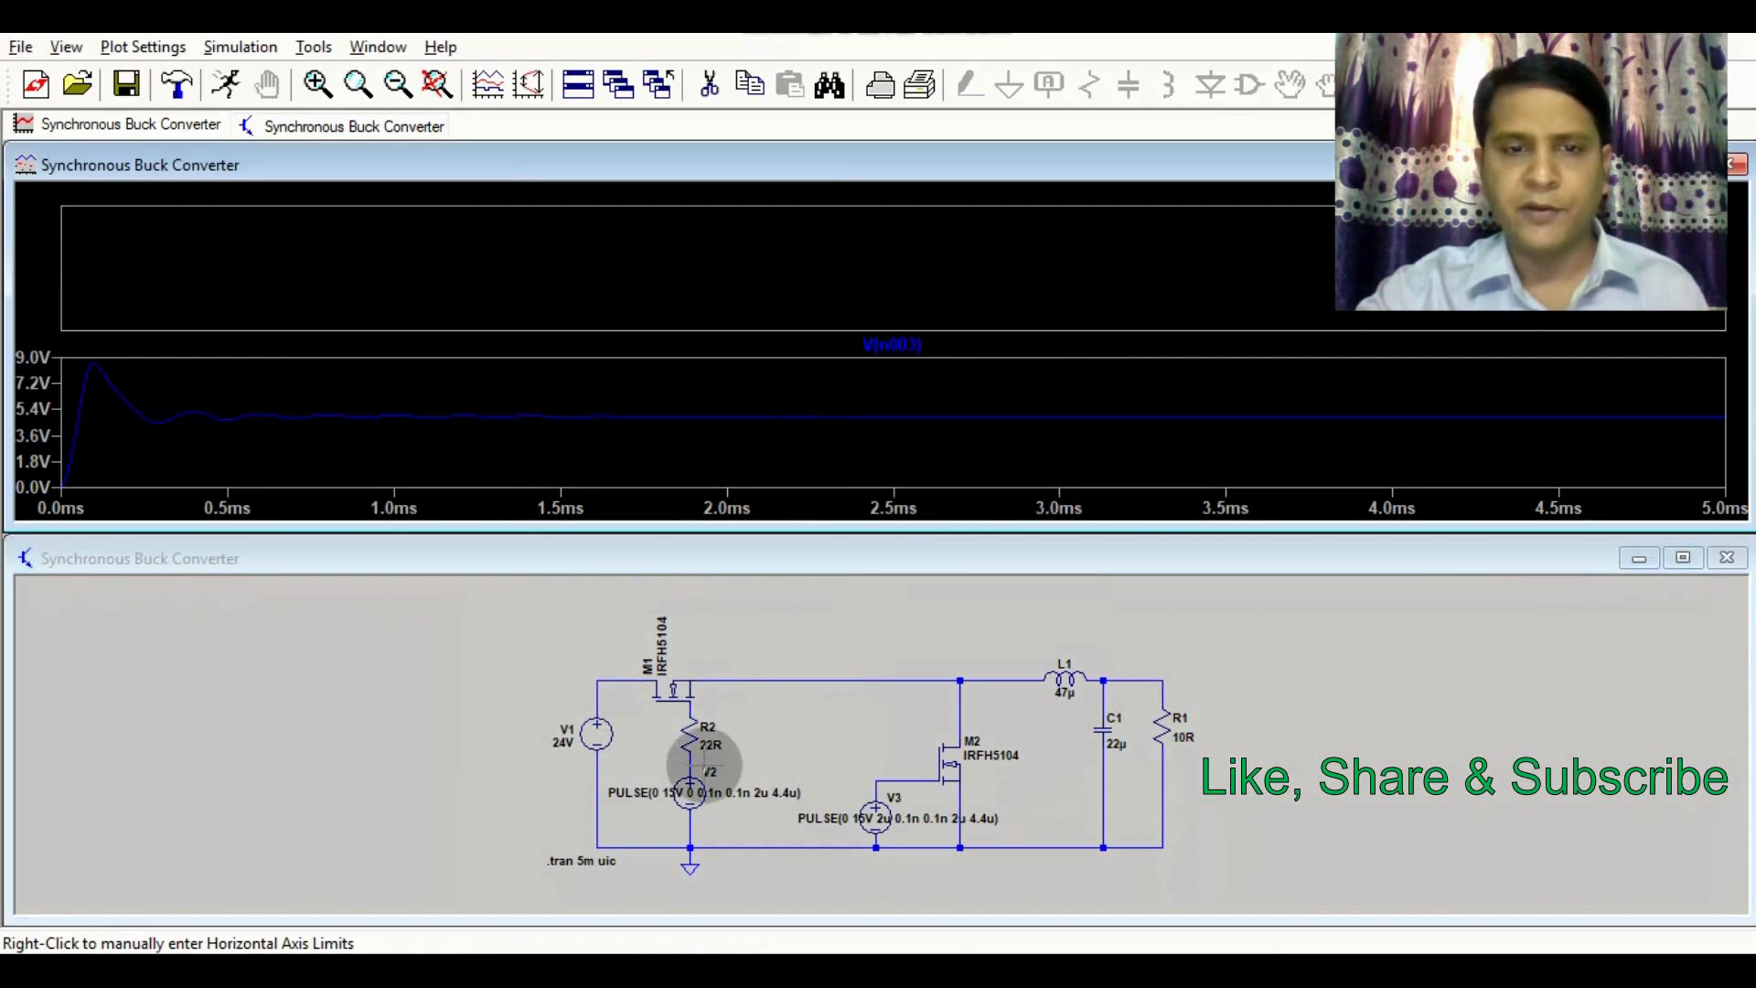
left_click(693, 759)
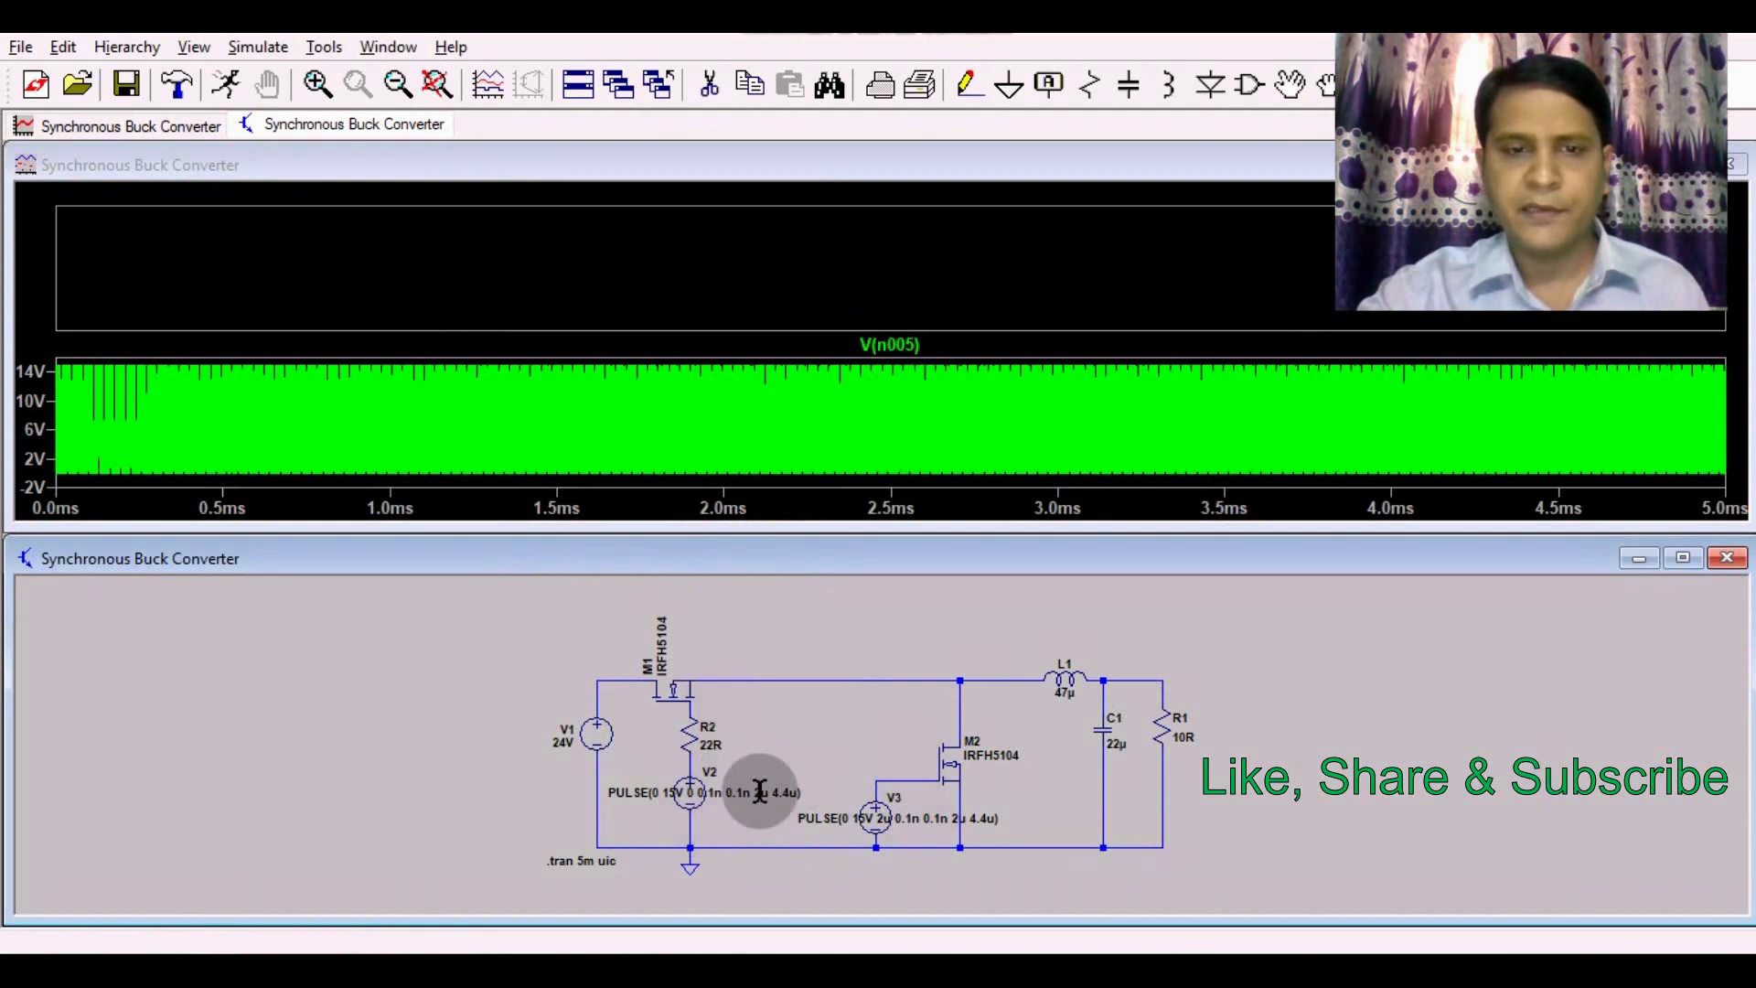
left_click(862, 256)
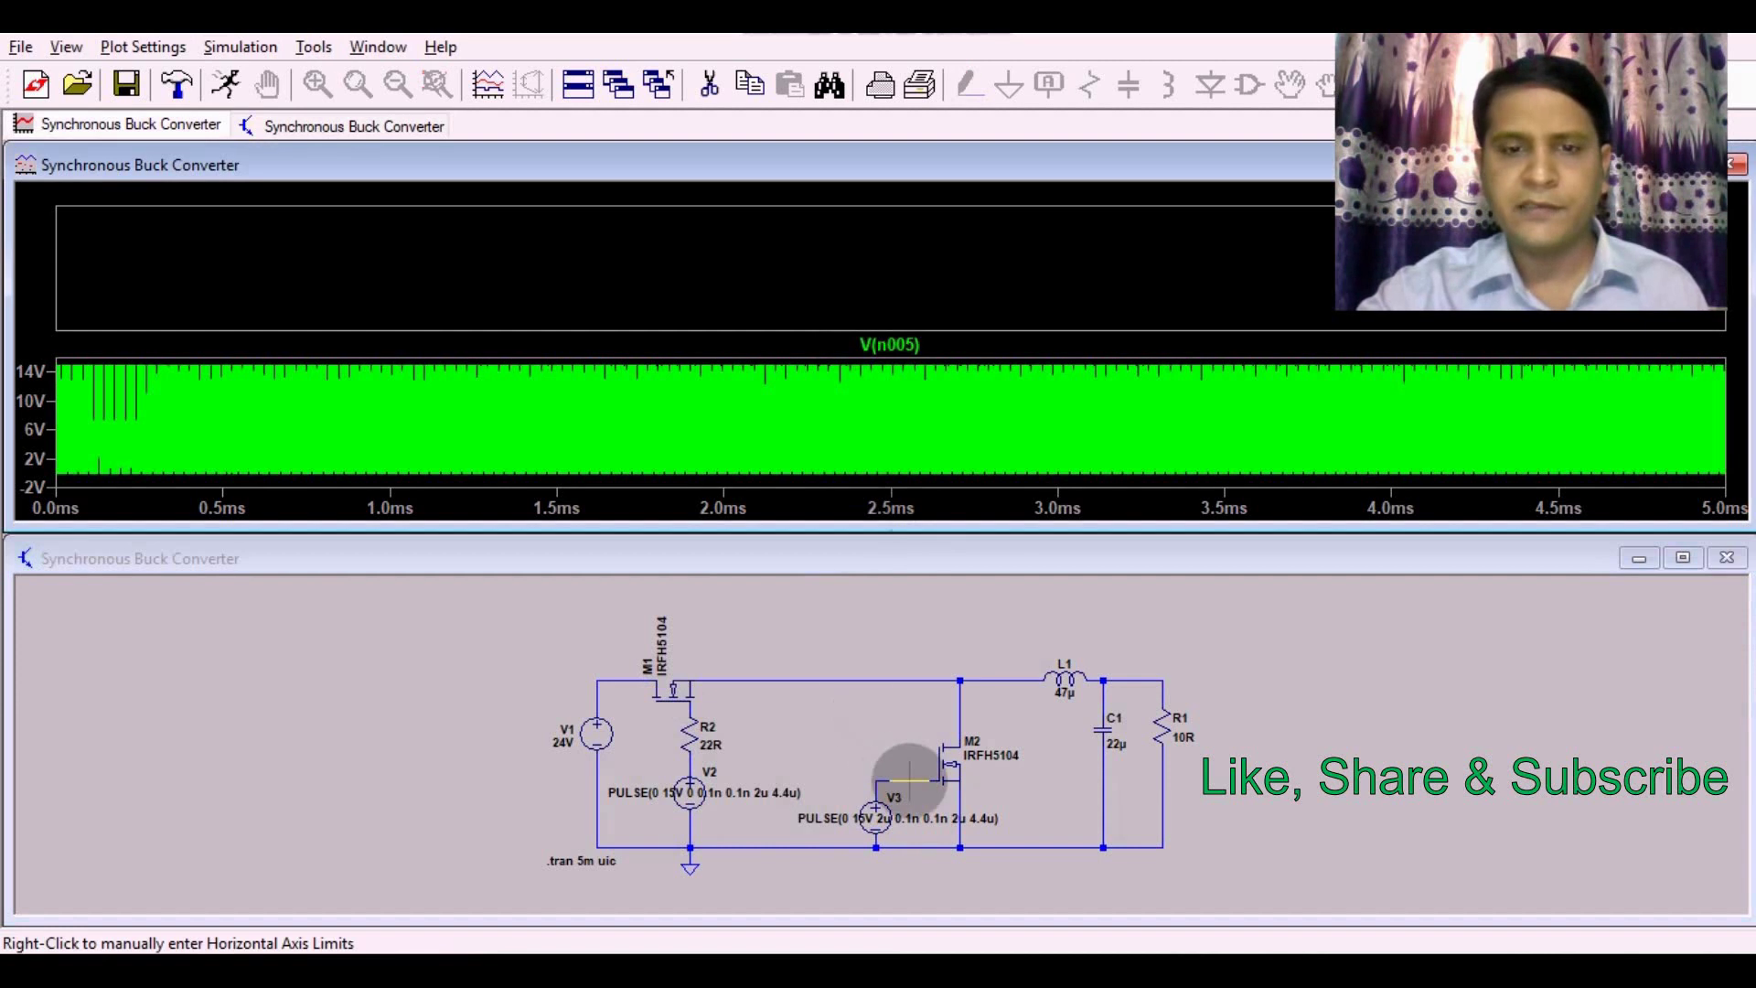
left_click(908, 779)
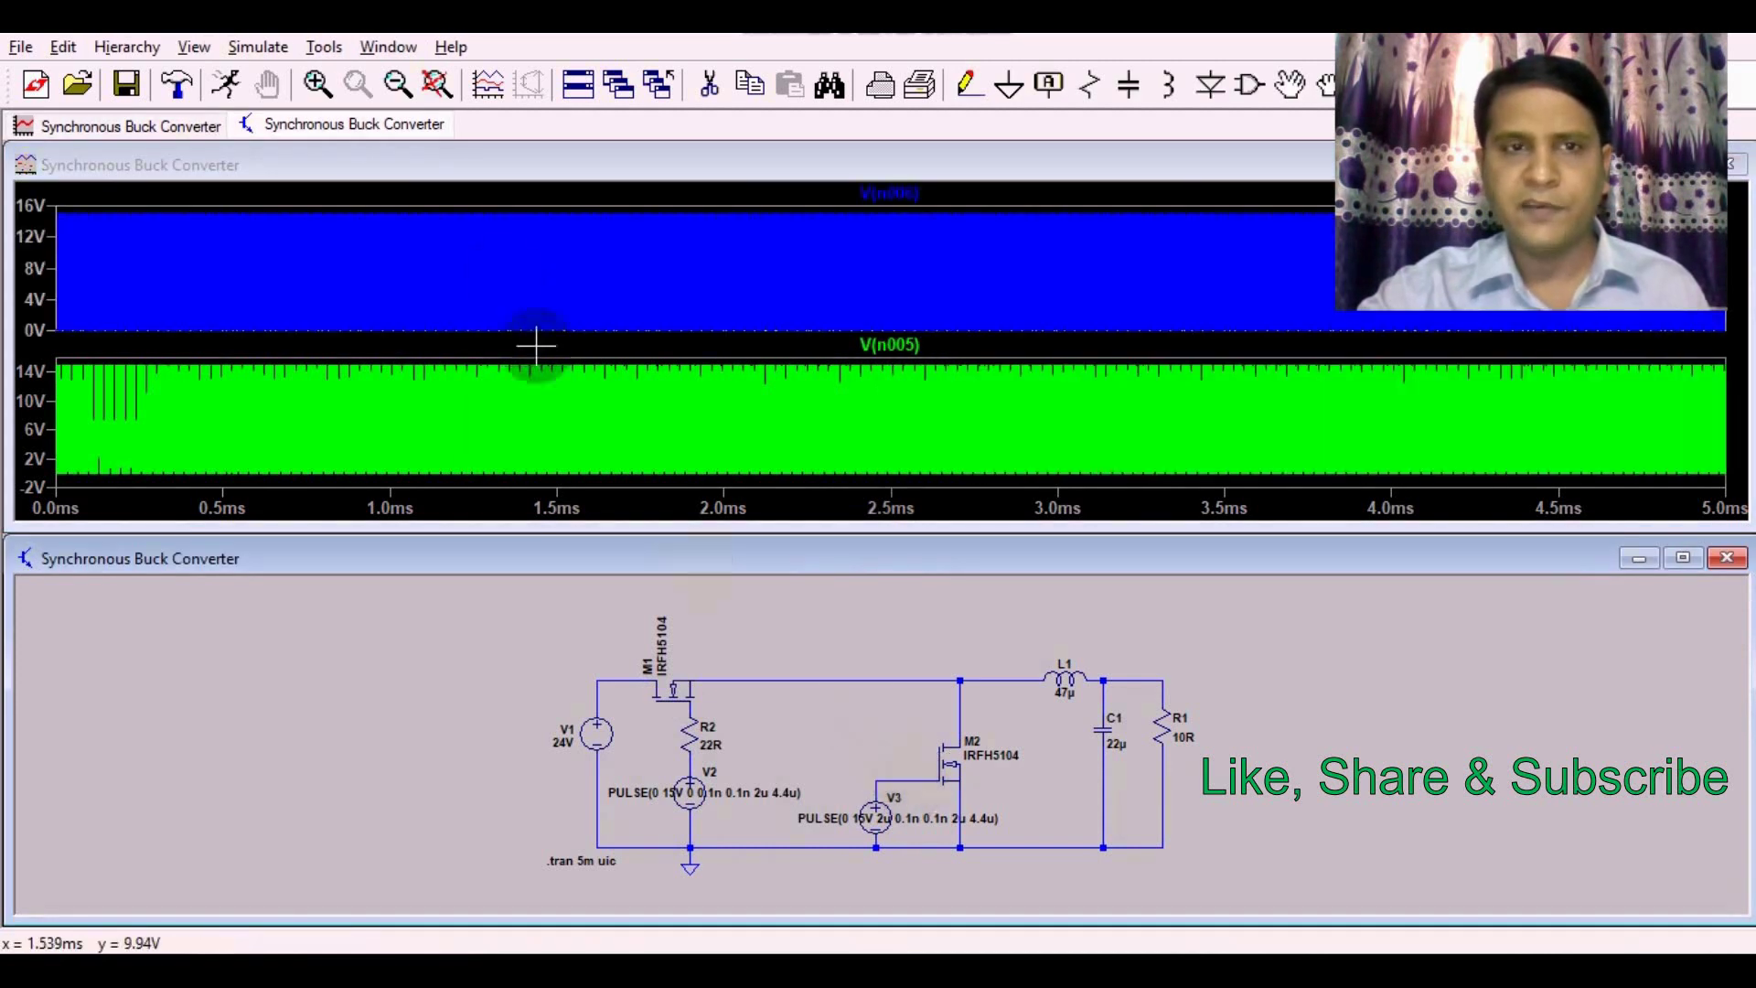
- Examine a few switching cycles of the switching-node voltage, the L1 current and the output voltage in turn, above the V2 drive waveform
left_click_drag(400, 204, 472, 478)
left_click_drag(363, 193, 682, 483)
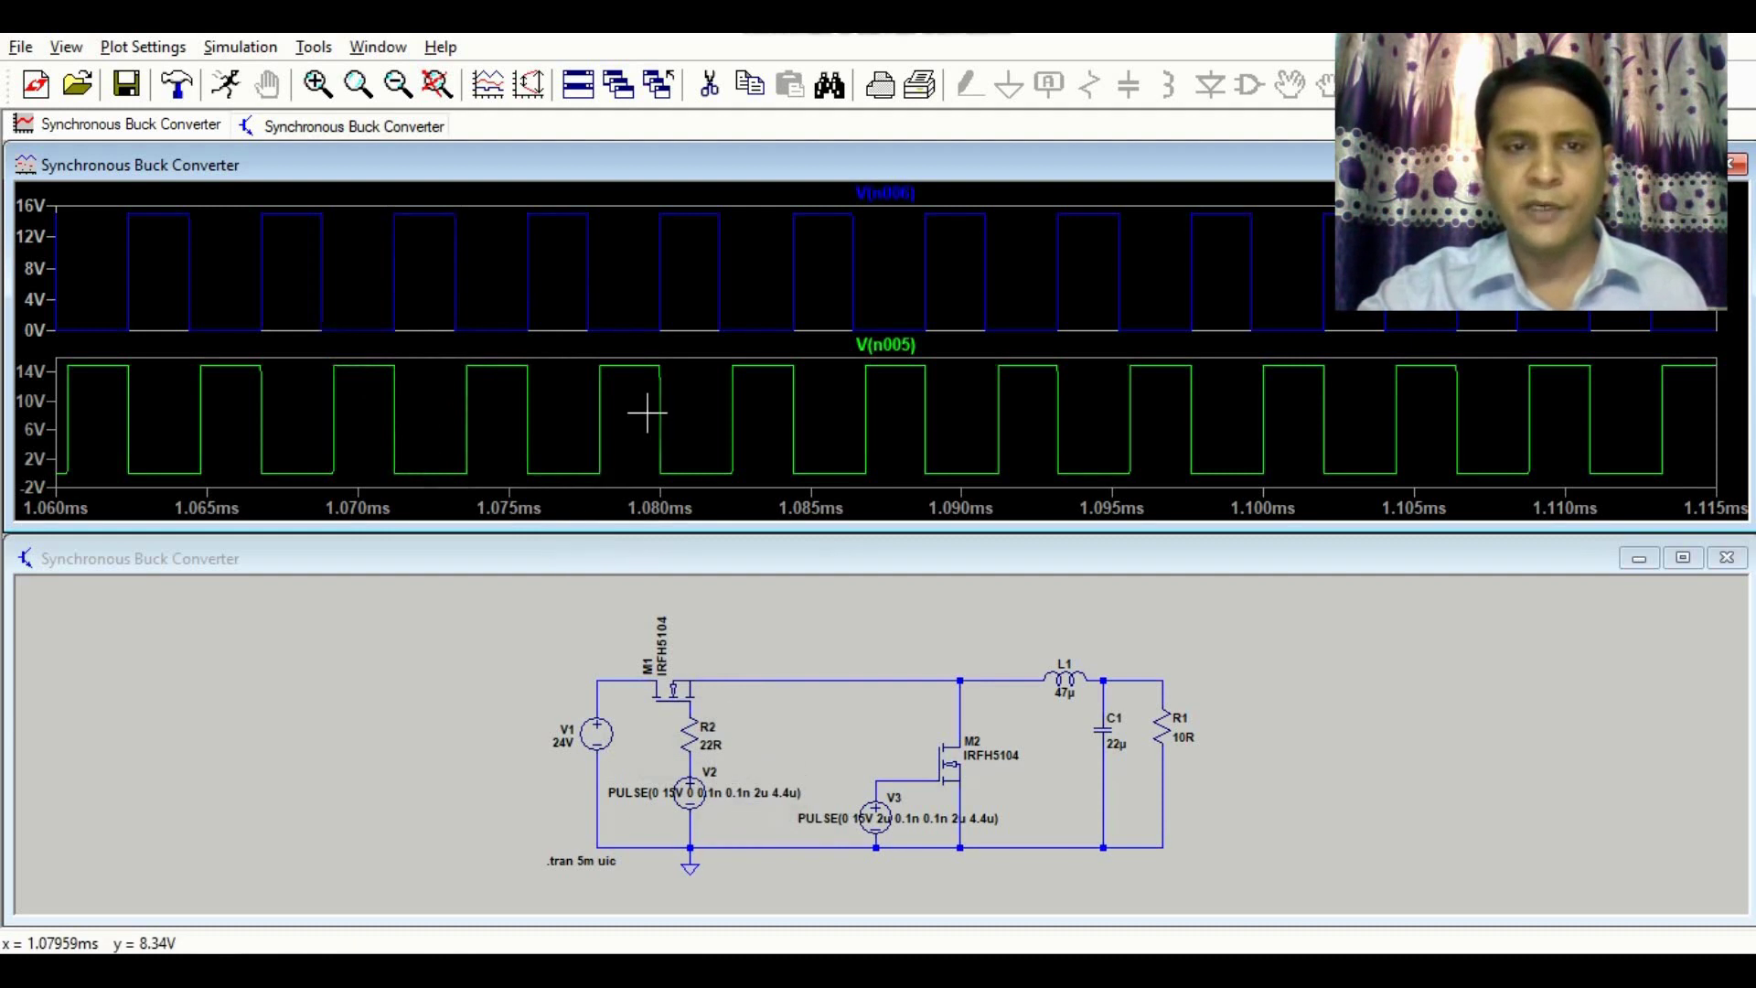
left_click(759, 680)
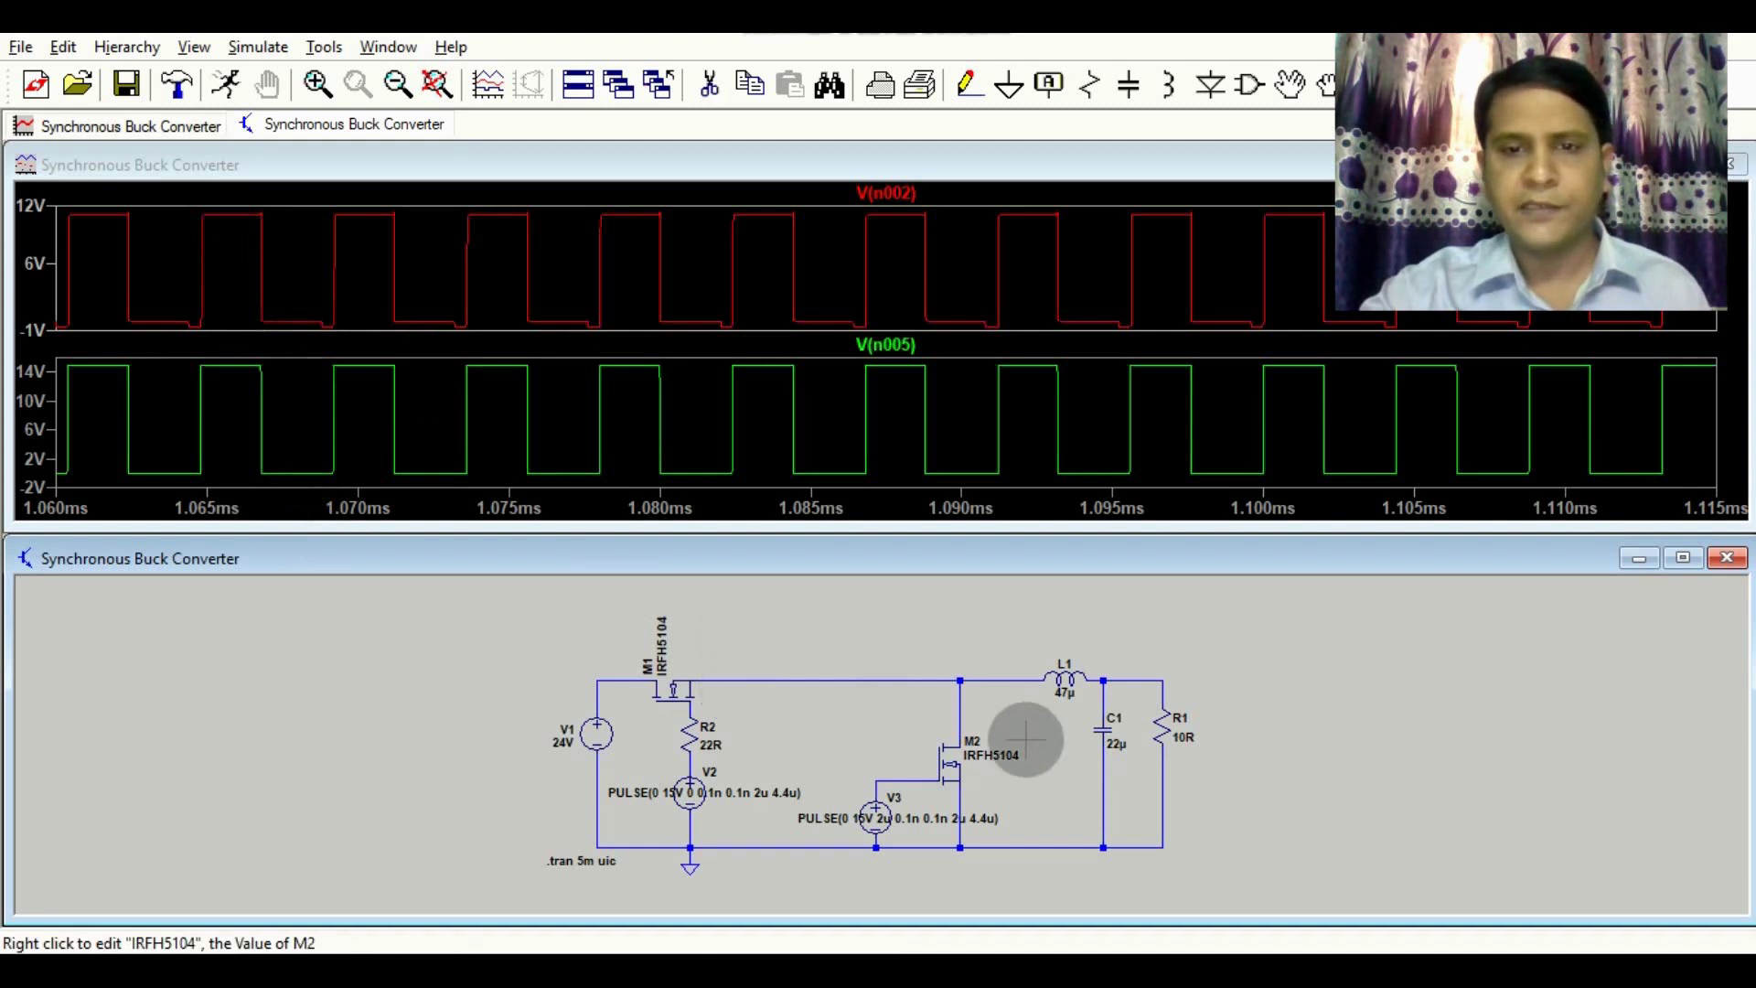
left_click(1070, 676)
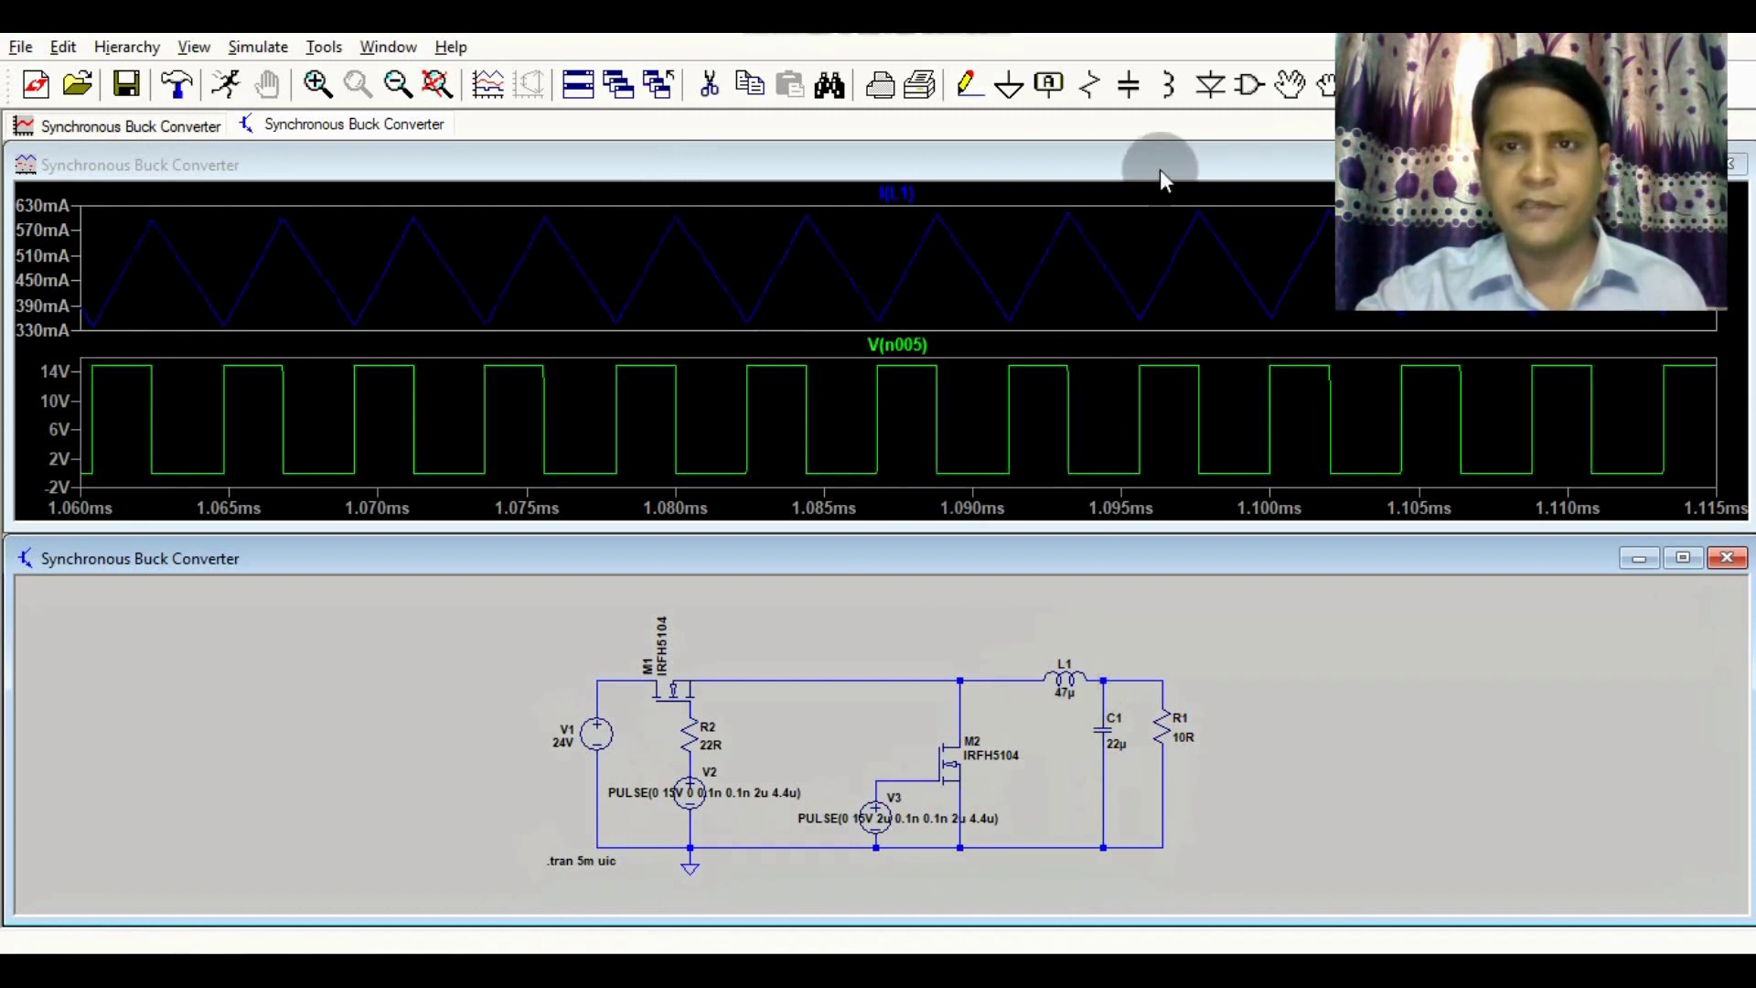
left_click(1153, 680)
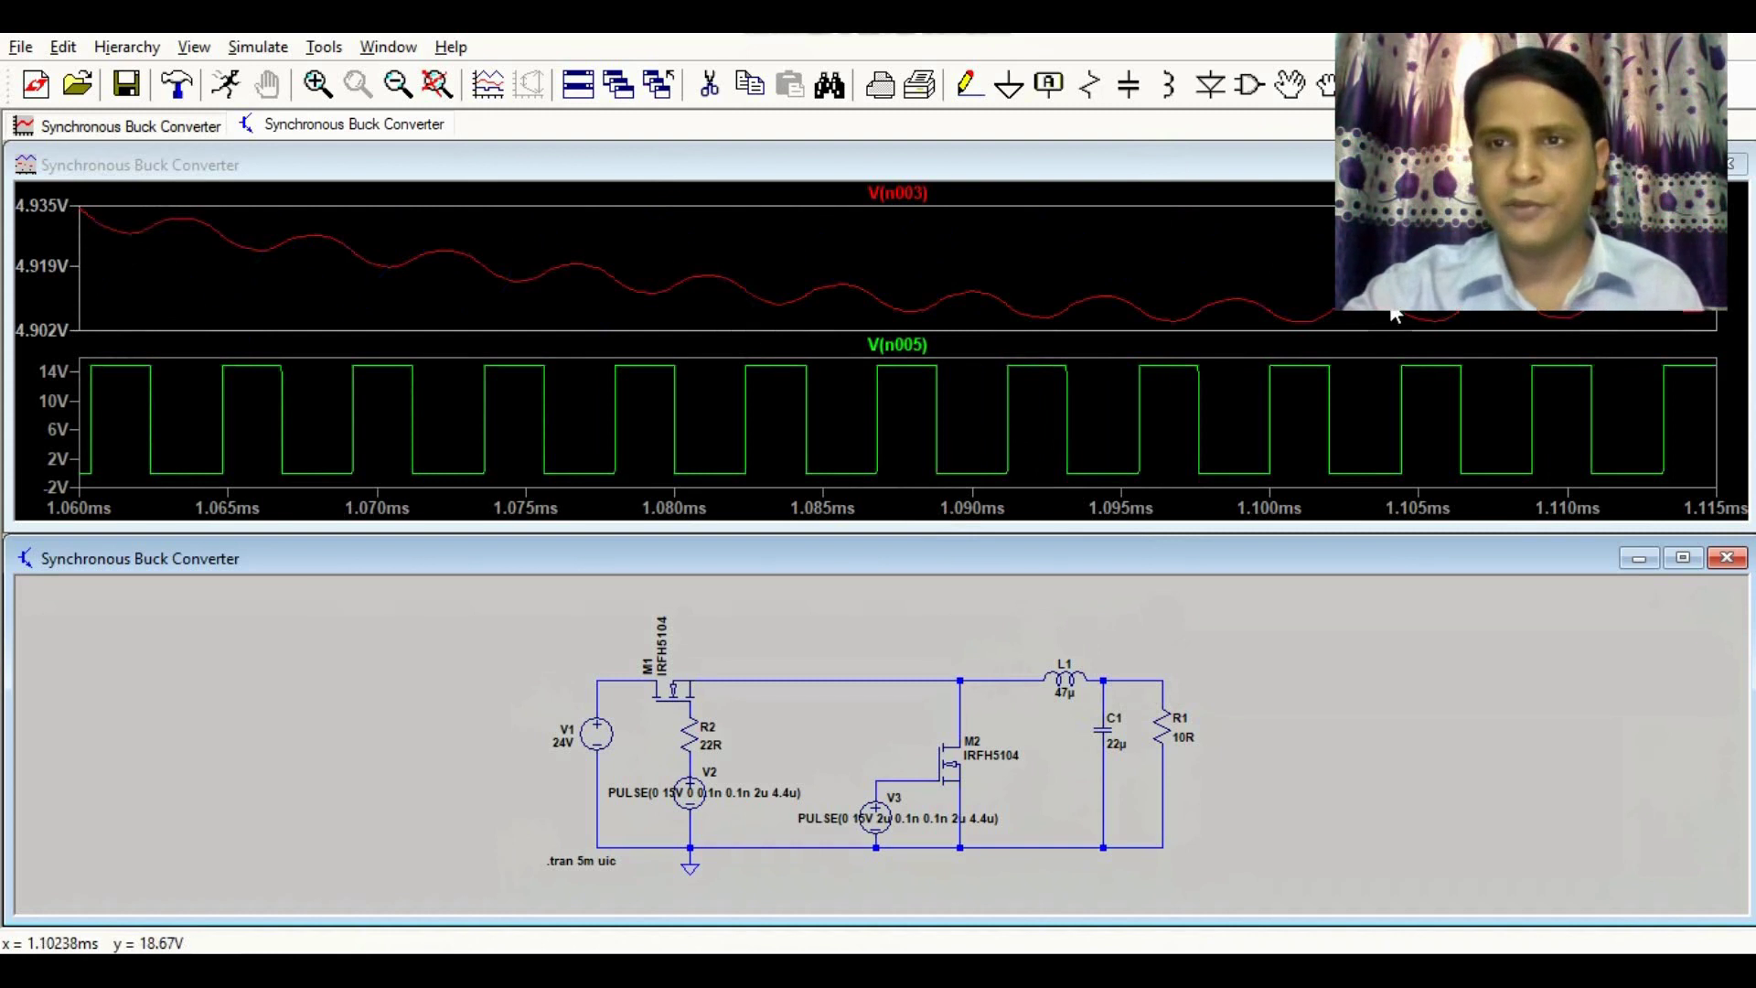
- Close the old waveform window and rerun the transient simulation with the current through inductor L1 plotted
left_click_drag(1057, 163, 962, 389)
left_click(1638, 373)
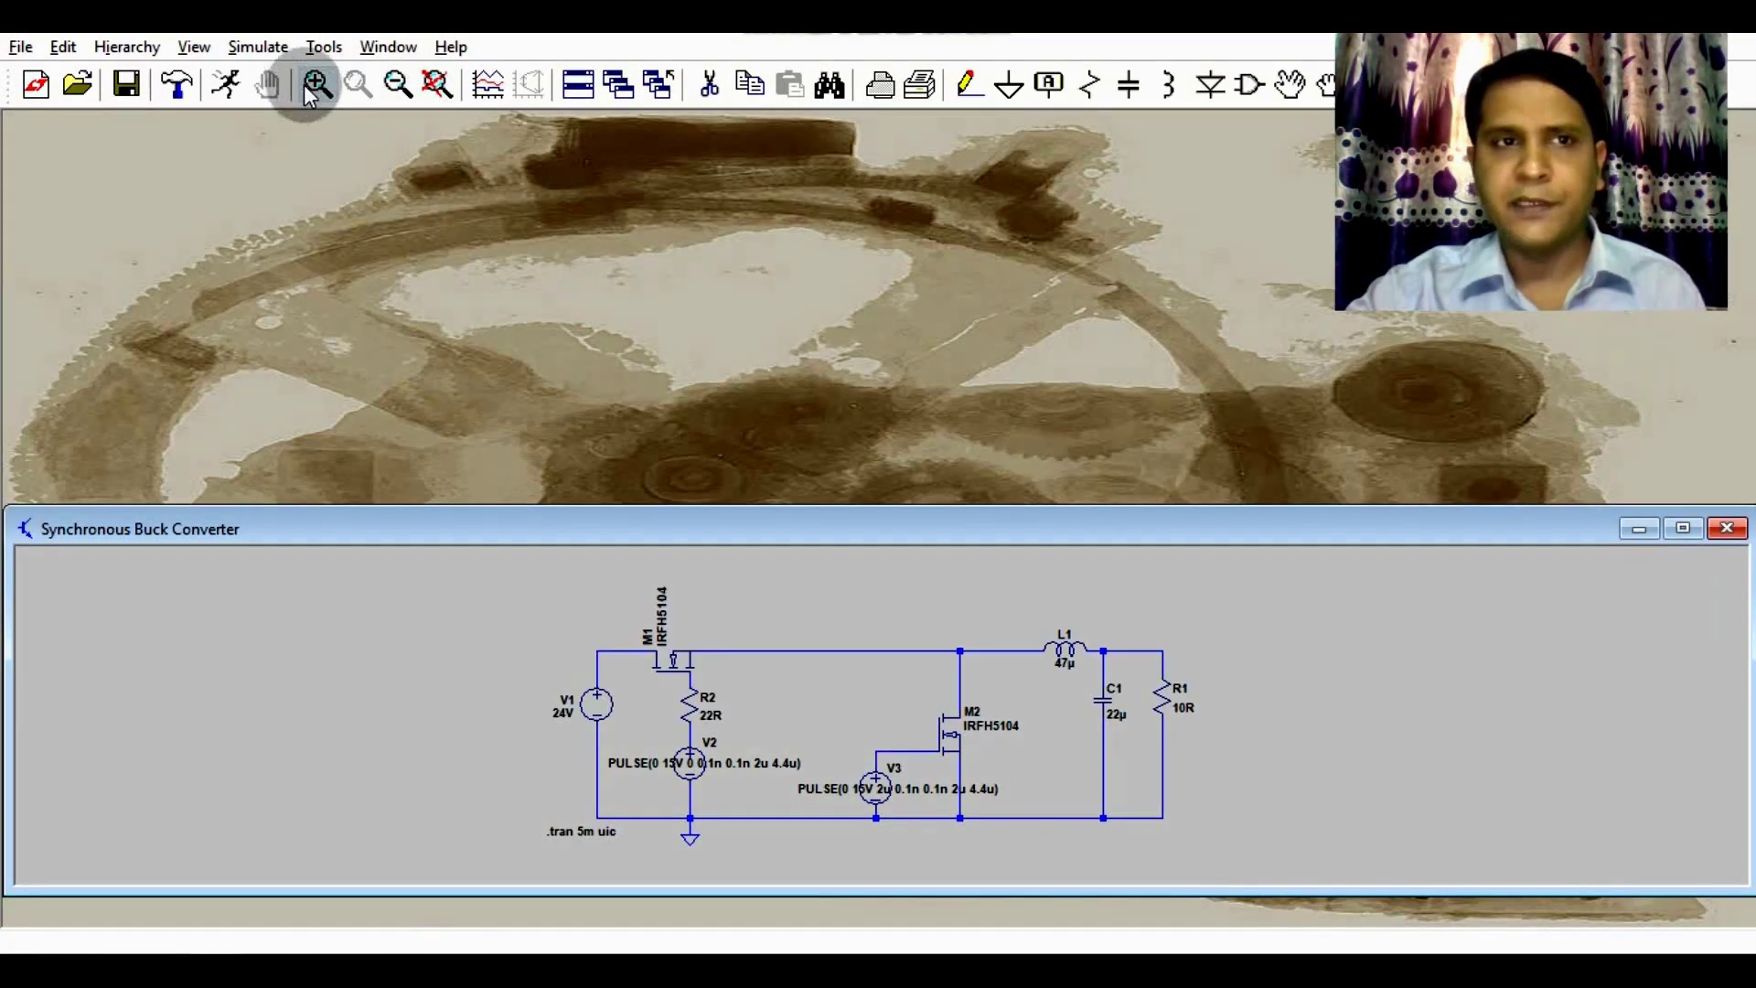
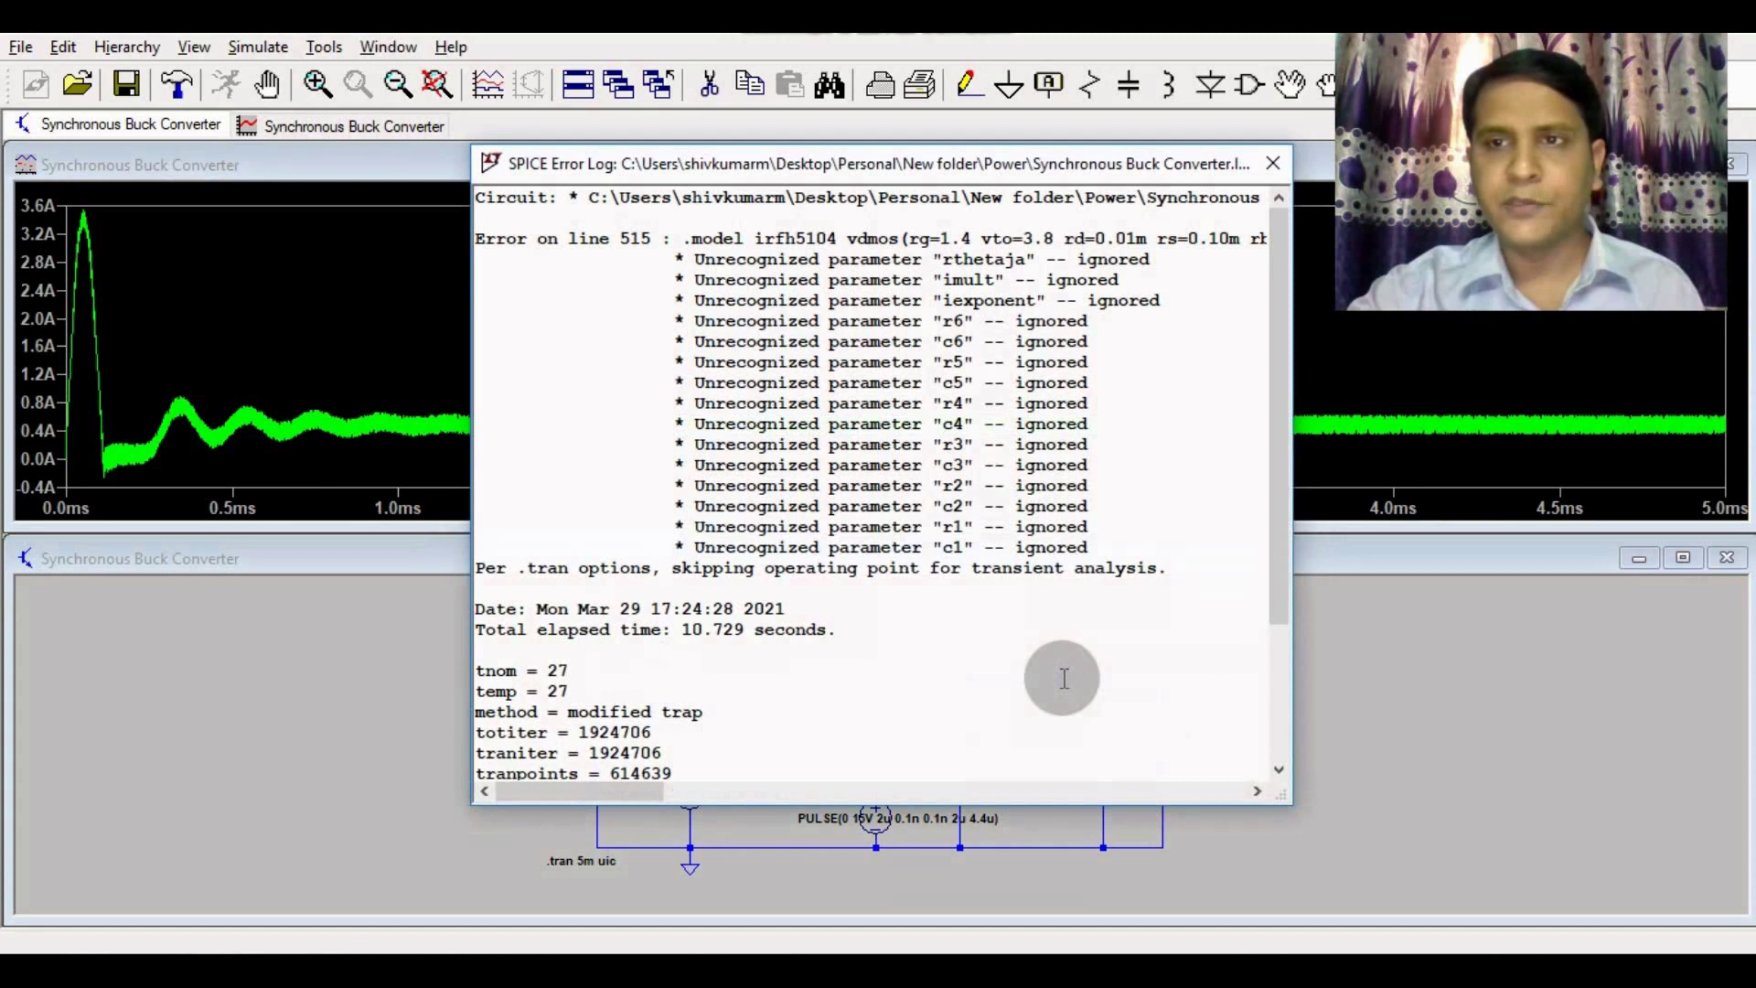
left_click(1268, 167)
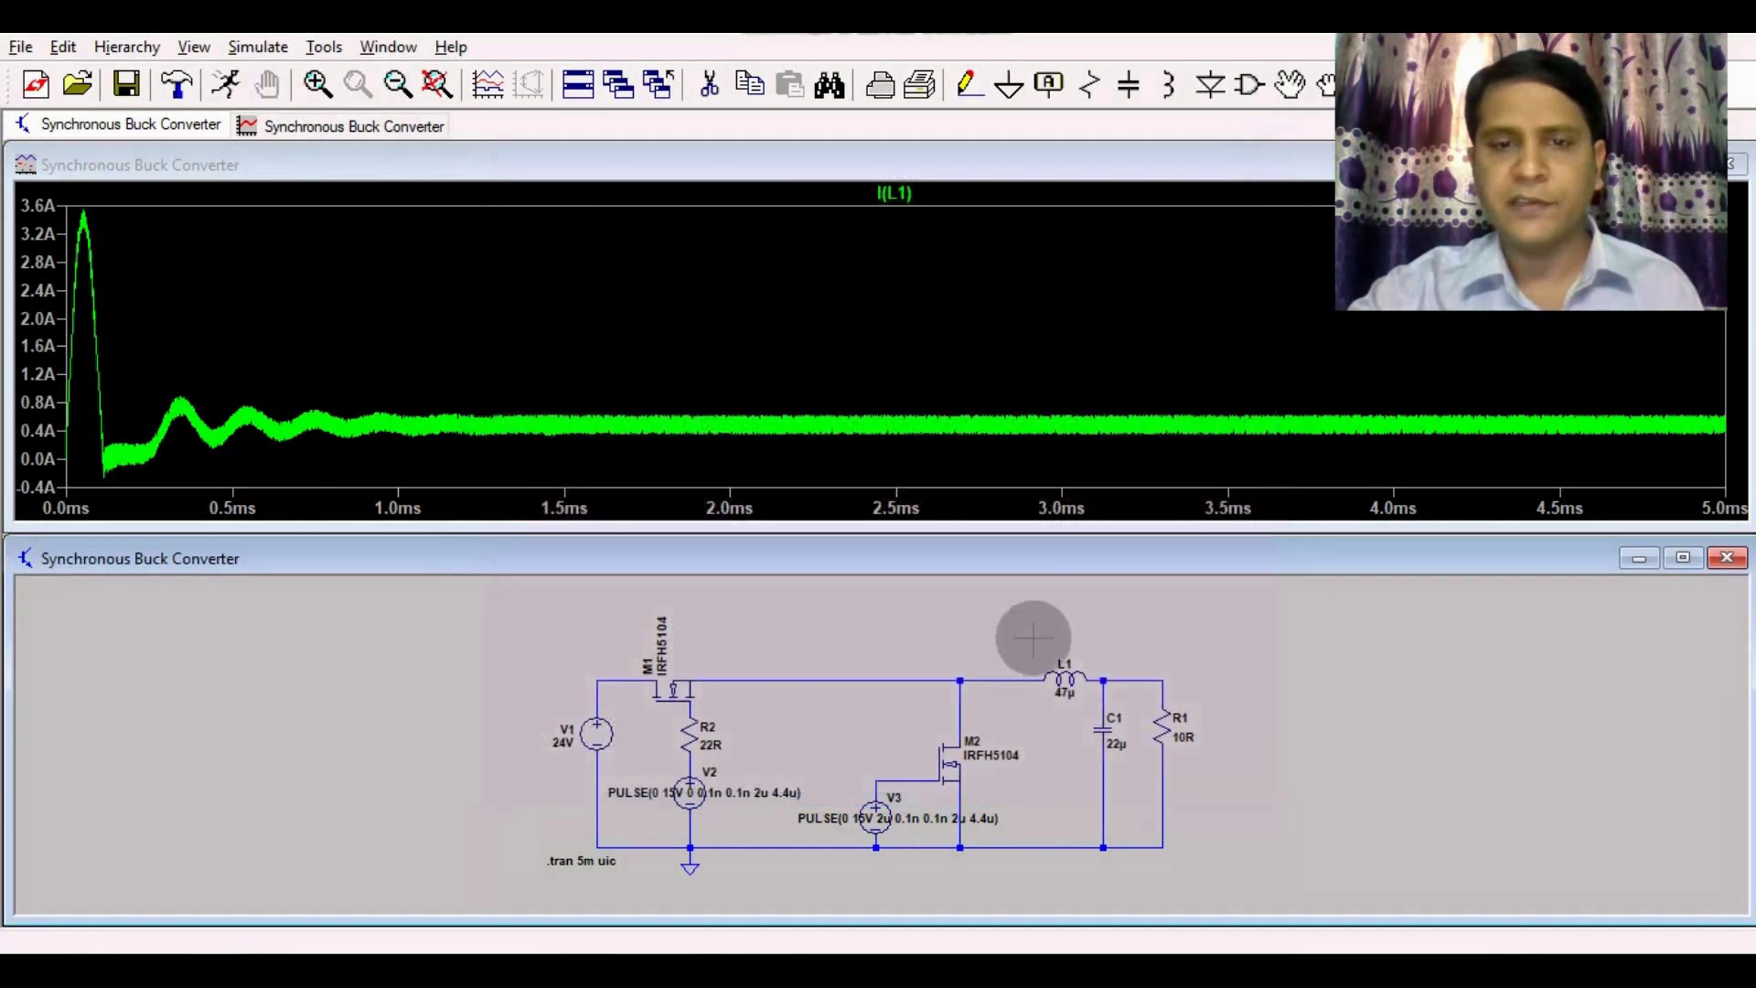
left_click(1063, 674)
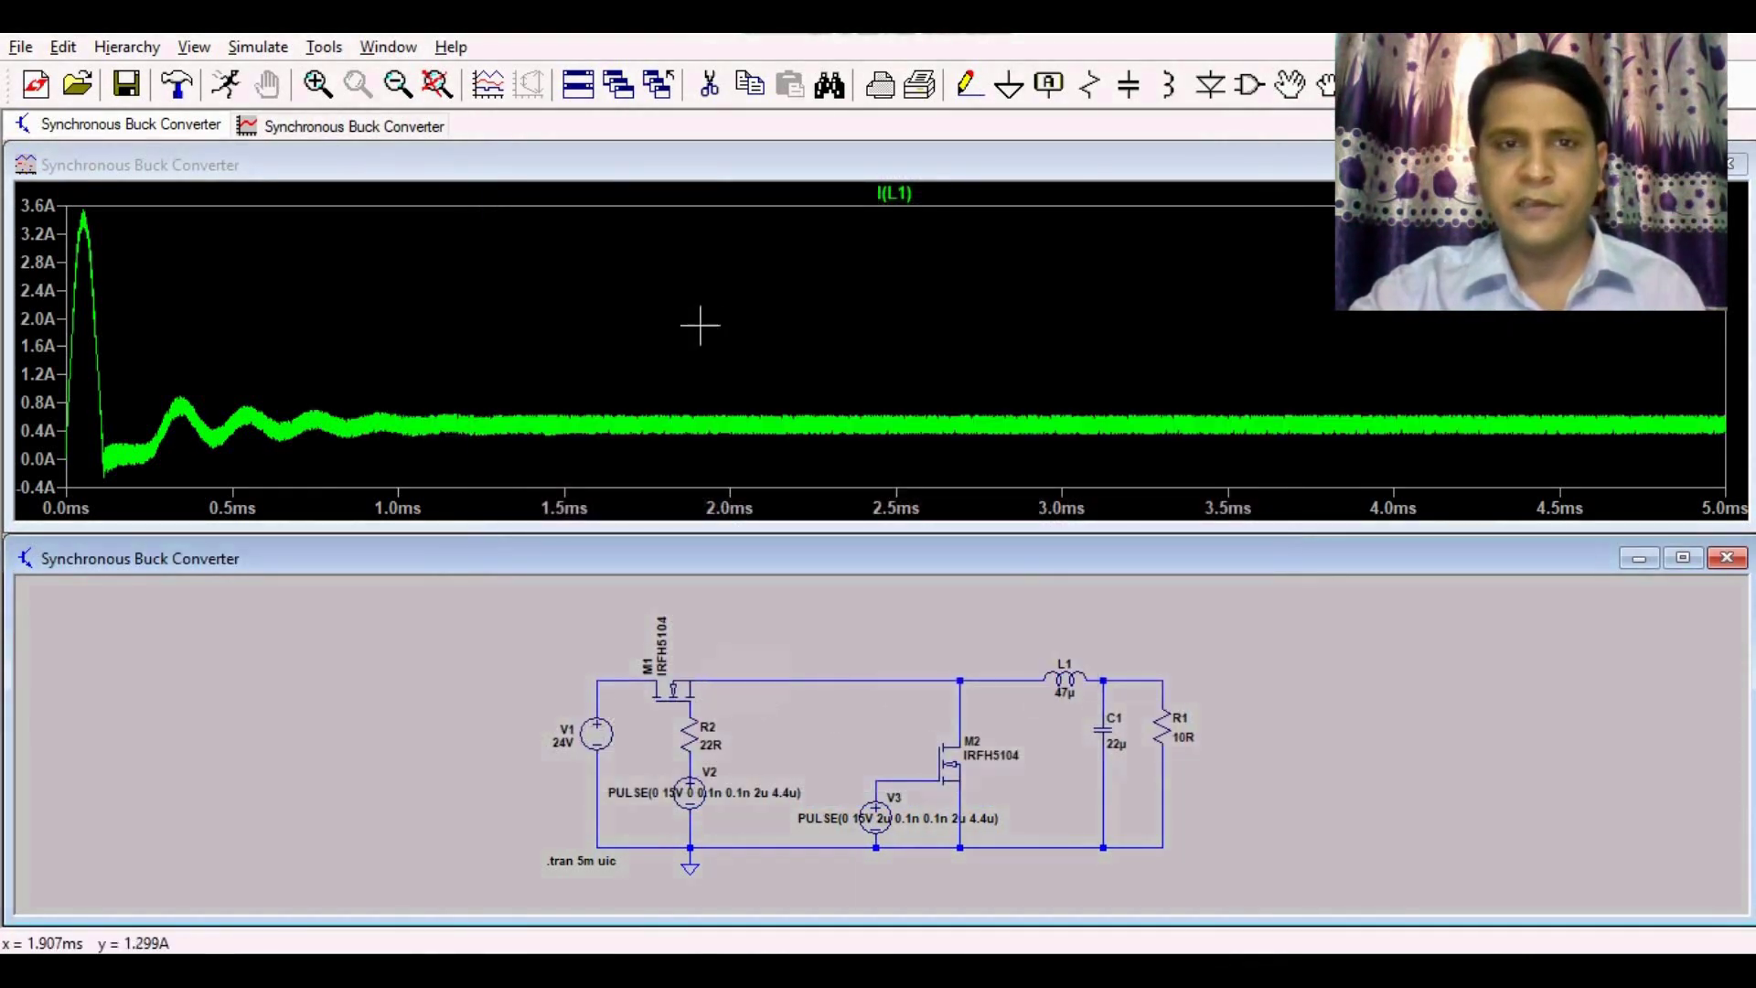
- Add a plot pane above the inductor current and plot the voltage of the switching node between M1, M2 and L1
right_click(689, 286)
left_click(789, 449)
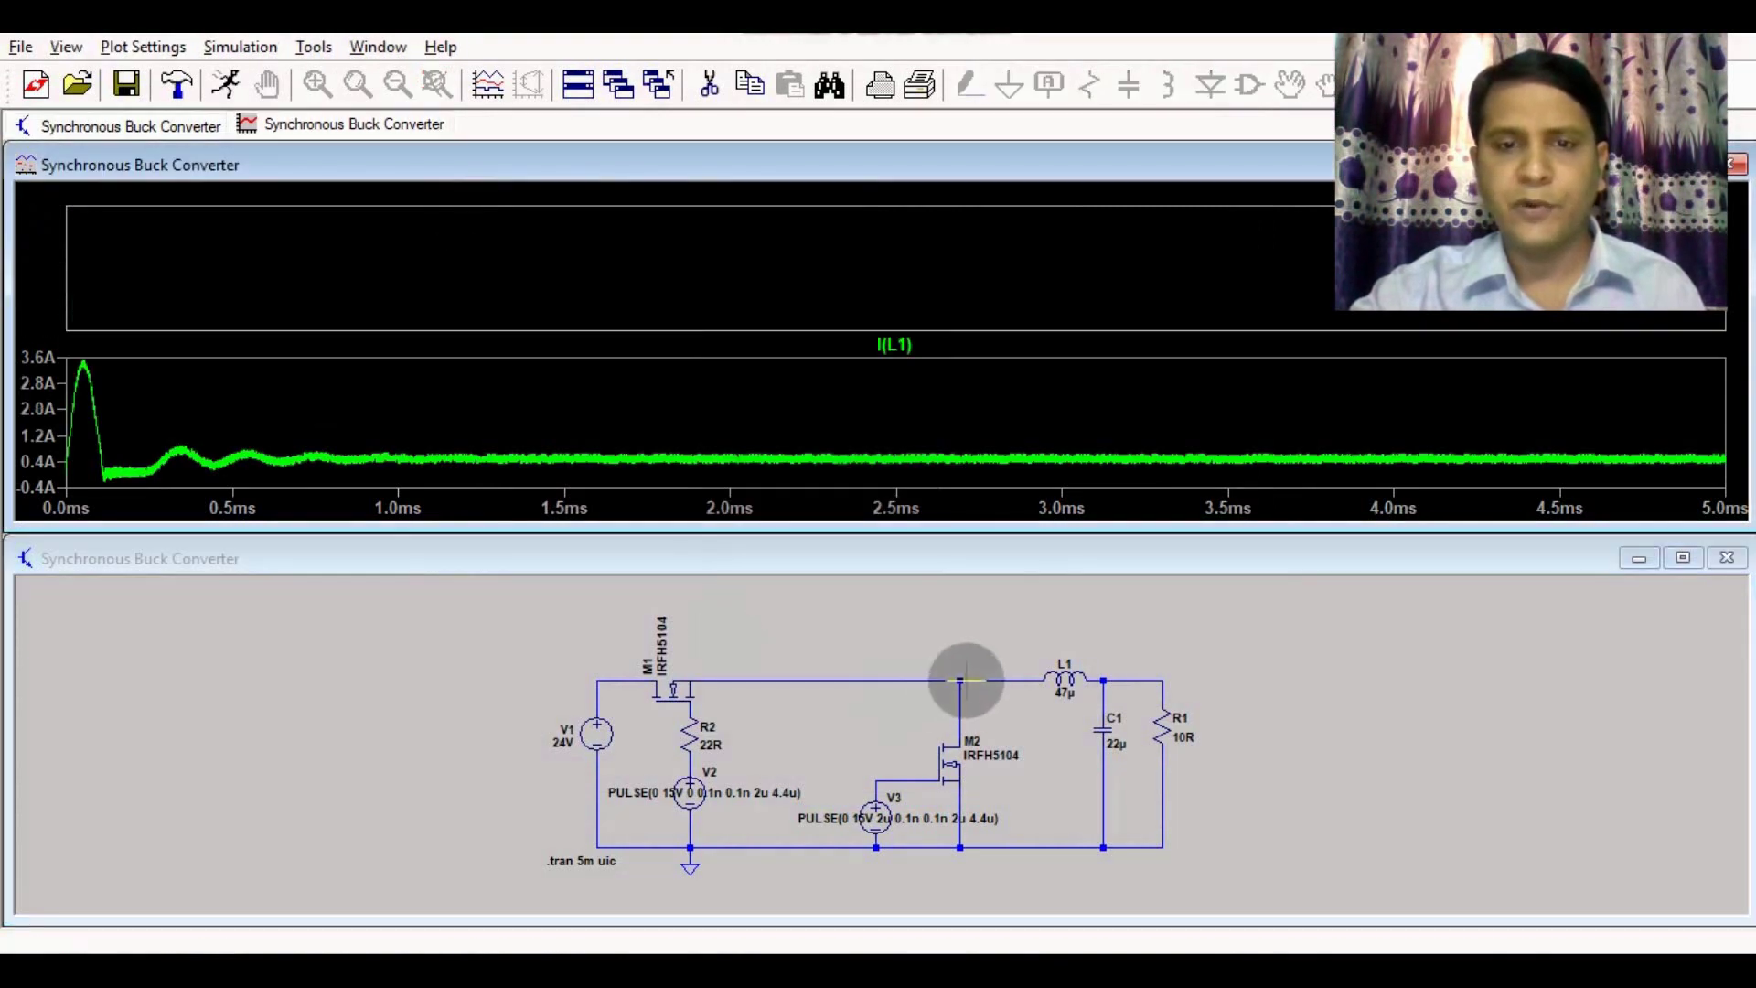
left_click(961, 680)
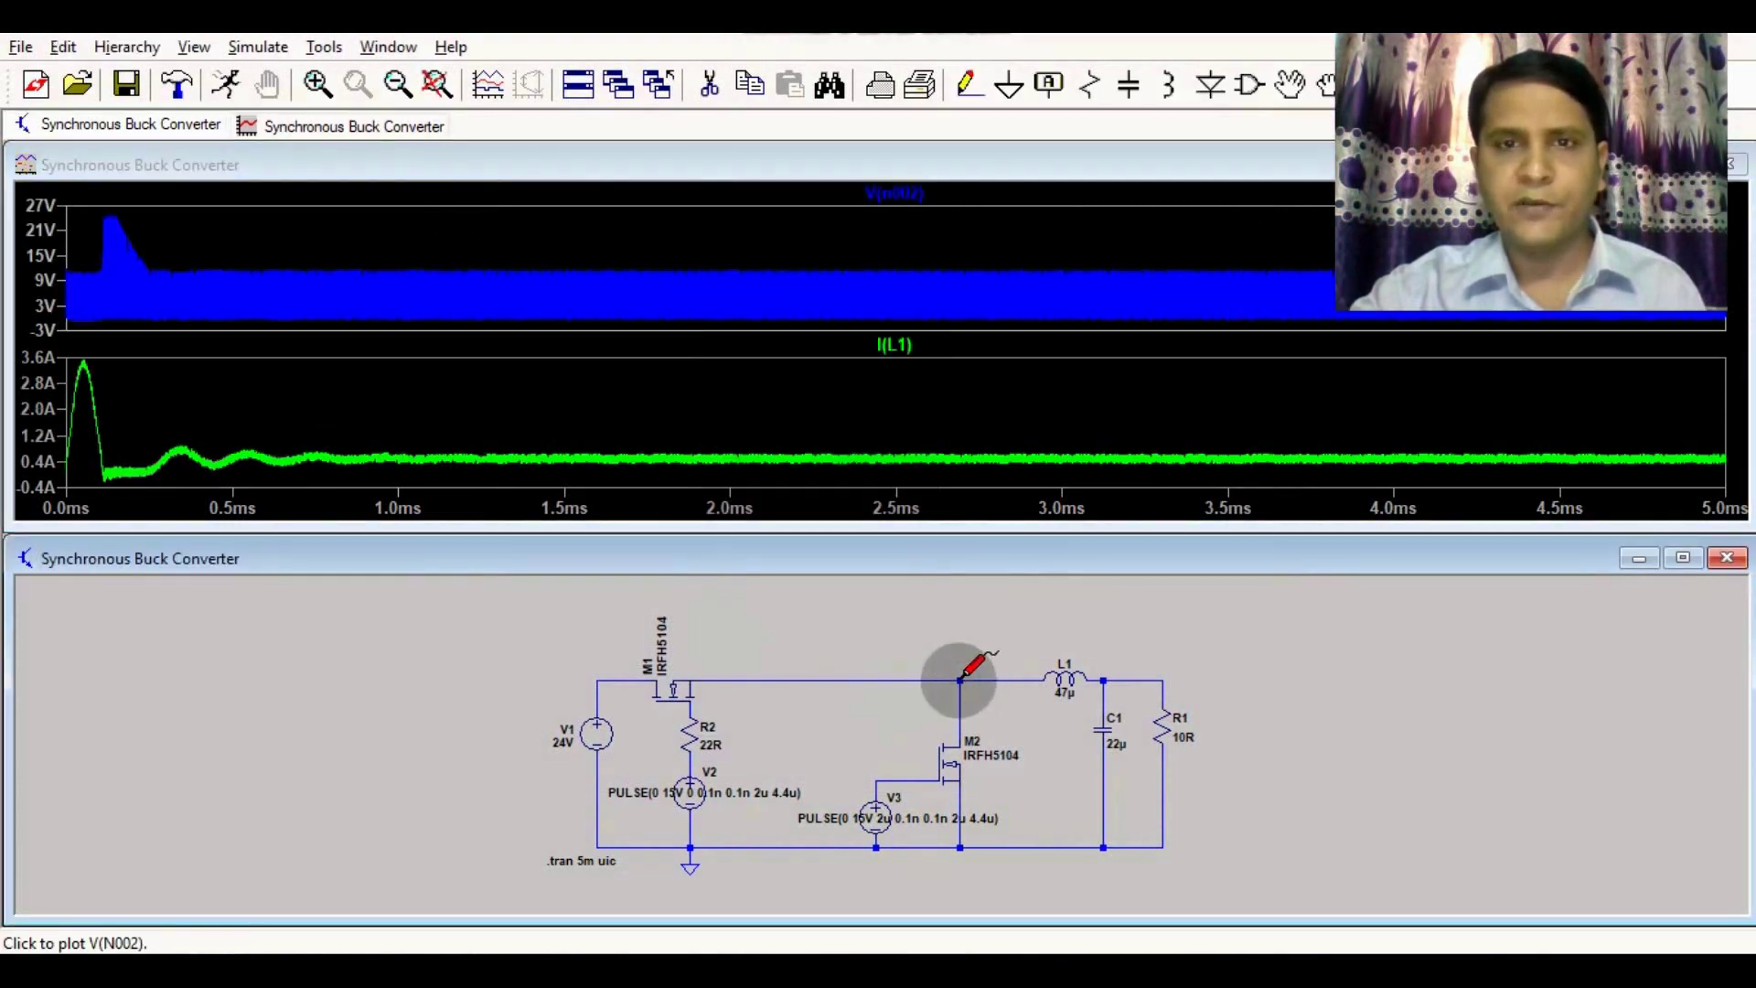